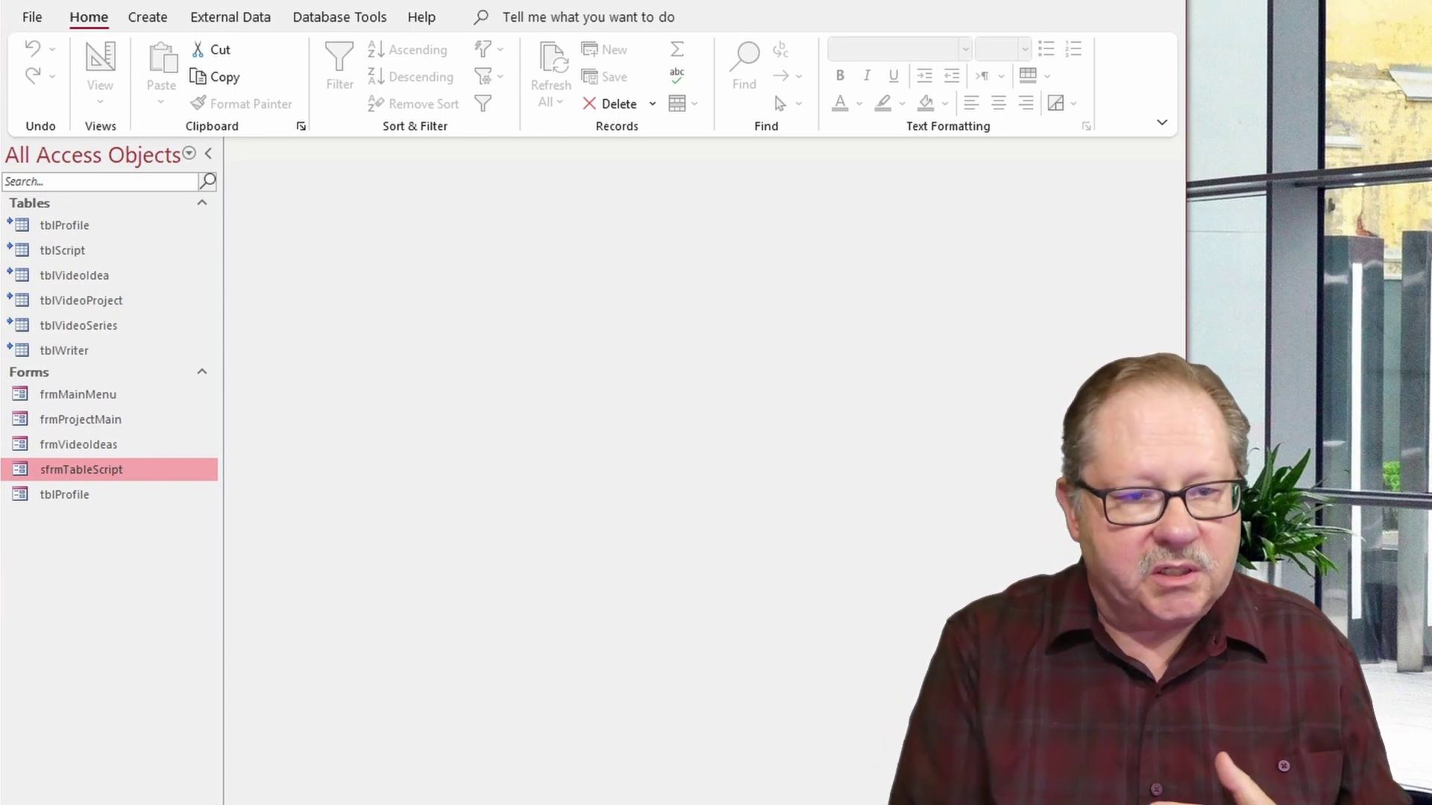
# Open sfrmTableScript in Design View and select the Setting combo box with its properties shown.
pyautogui.rightClick(69, 472)
pyautogui.click(128, 543)
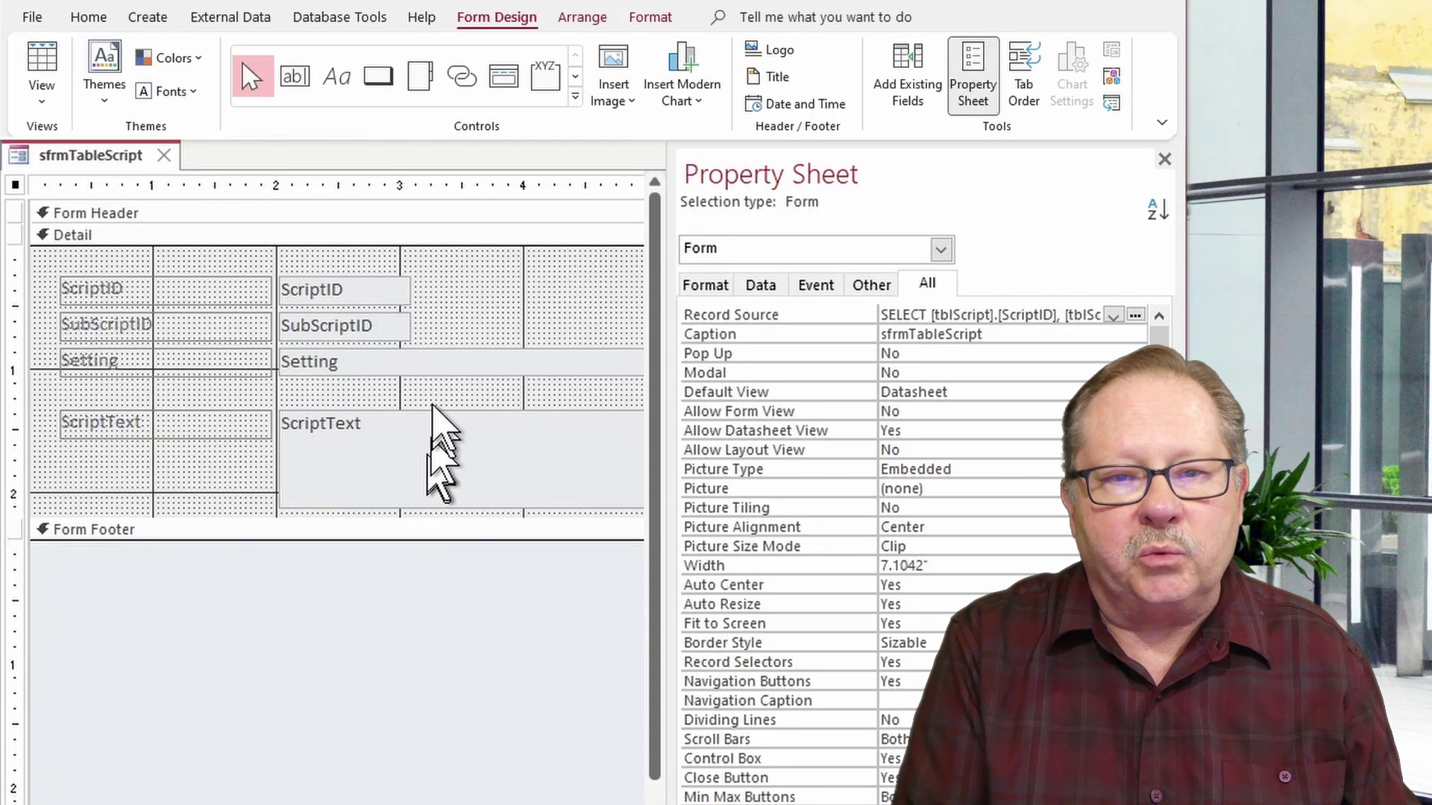
pyautogui.click(383, 360)
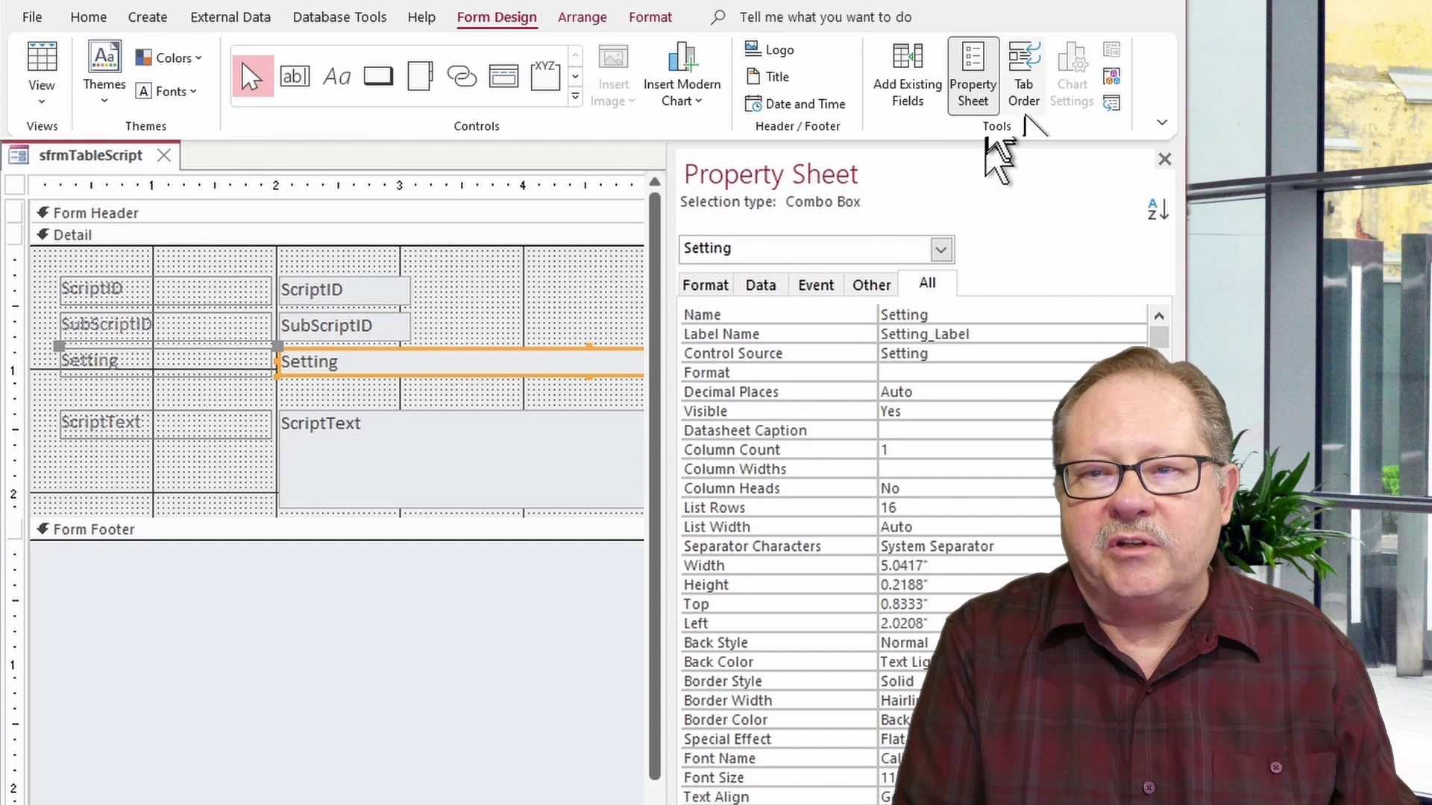
pyautogui.click(1164, 157)
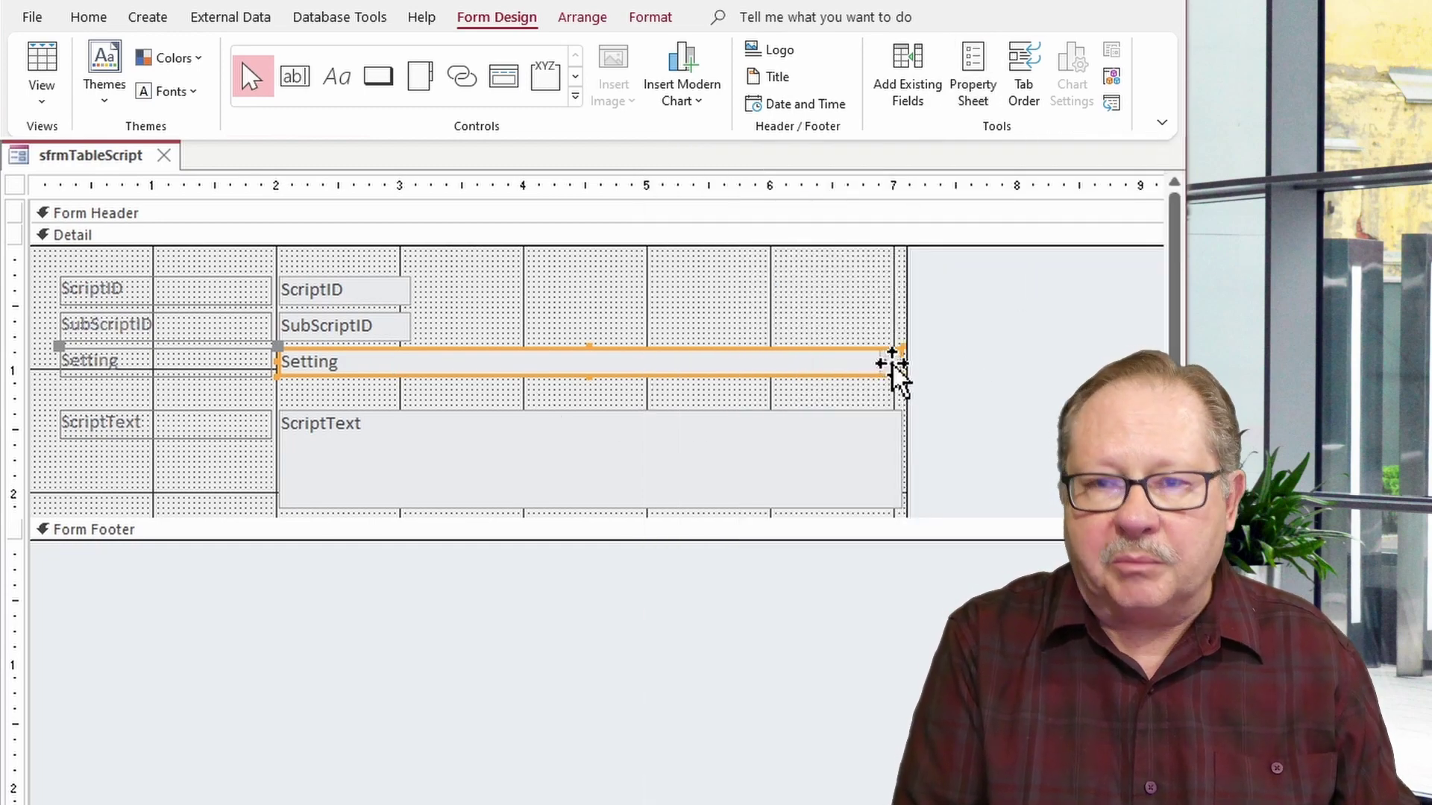
pyautogui.click(976, 88)
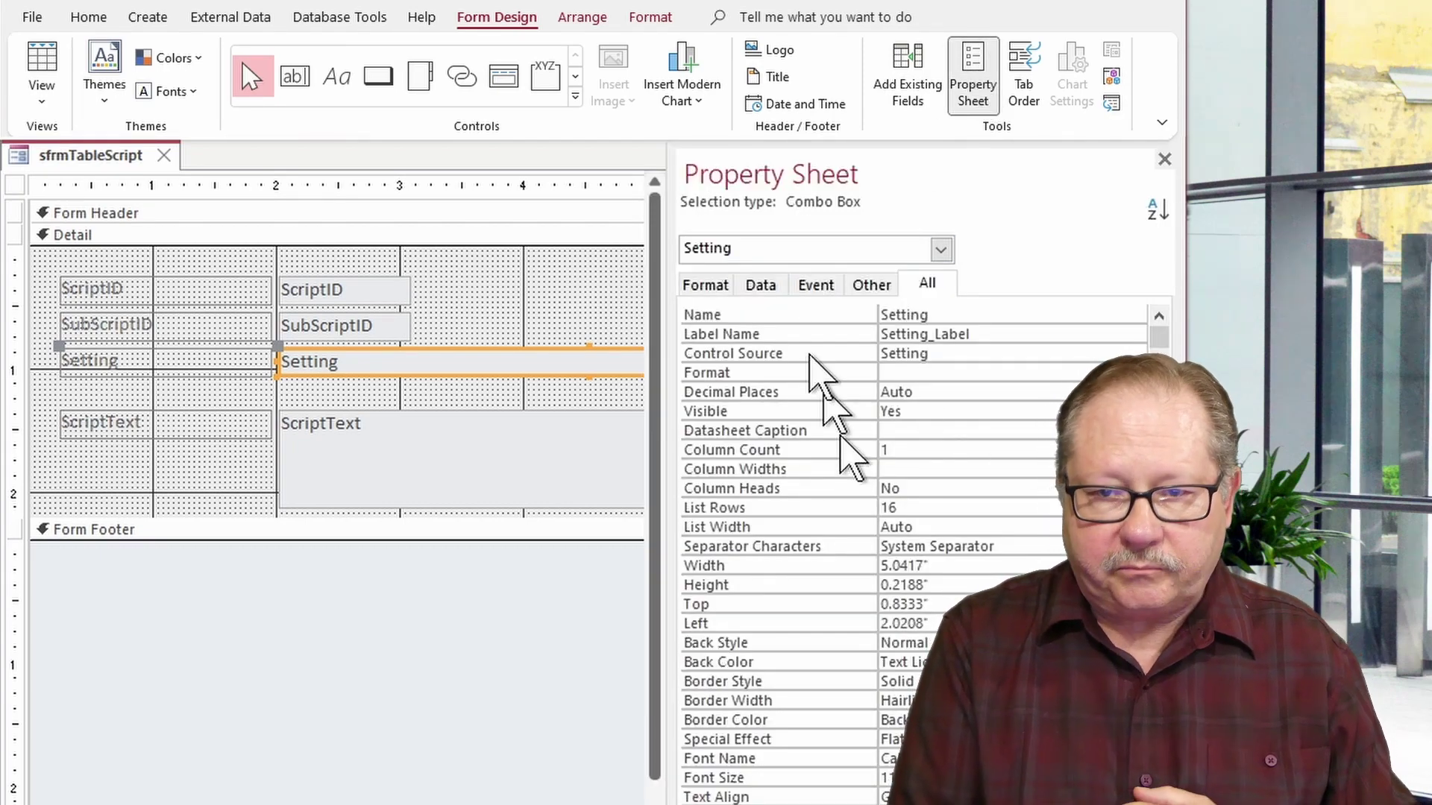
# Review the Setting combo box's Row Source (Greenscreen;Bookstore), Limit To List, Allow Value List Edits, then its events.
pyautogui.click(752, 285)
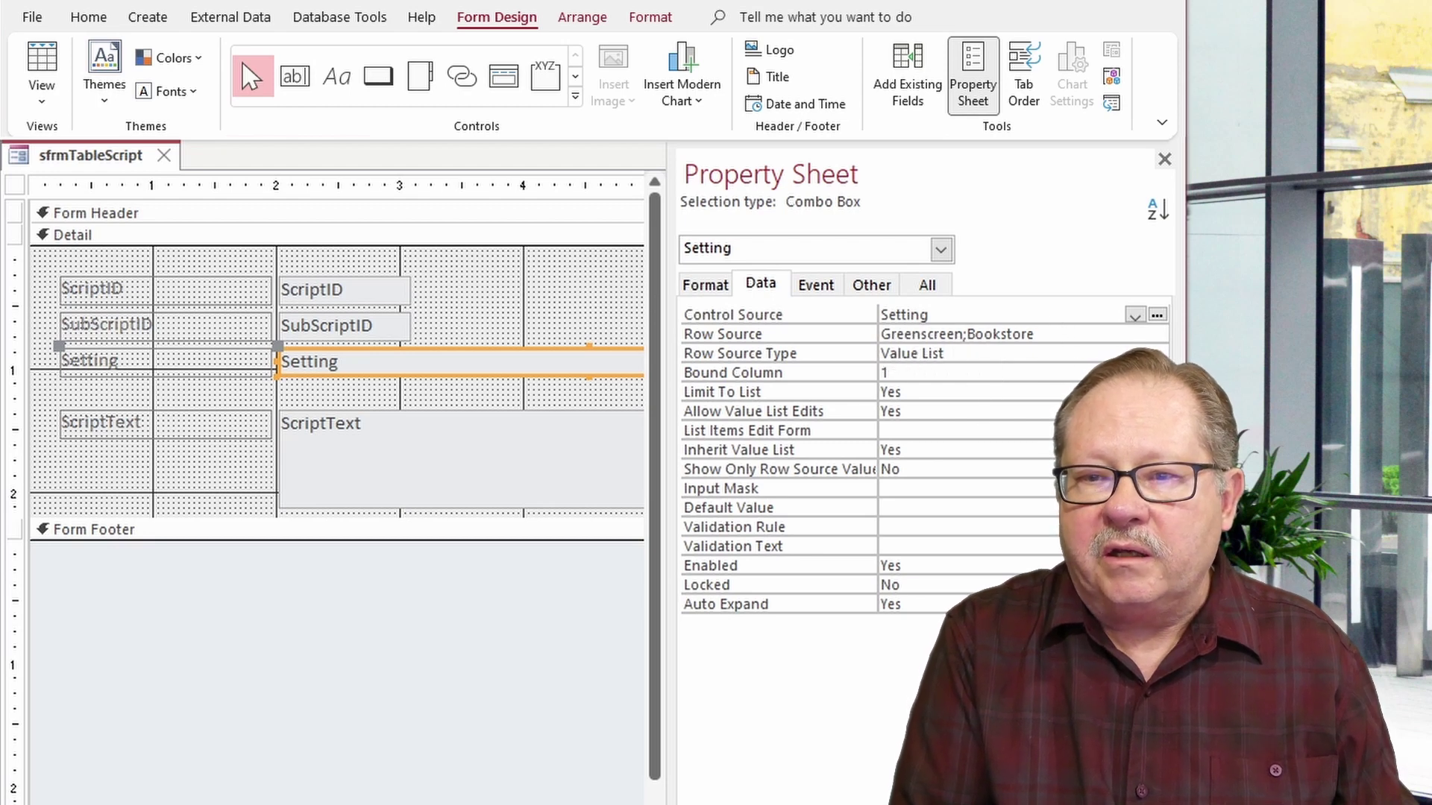
pyautogui.moveTo(1008, 336); pyautogui.dragTo(878, 335)
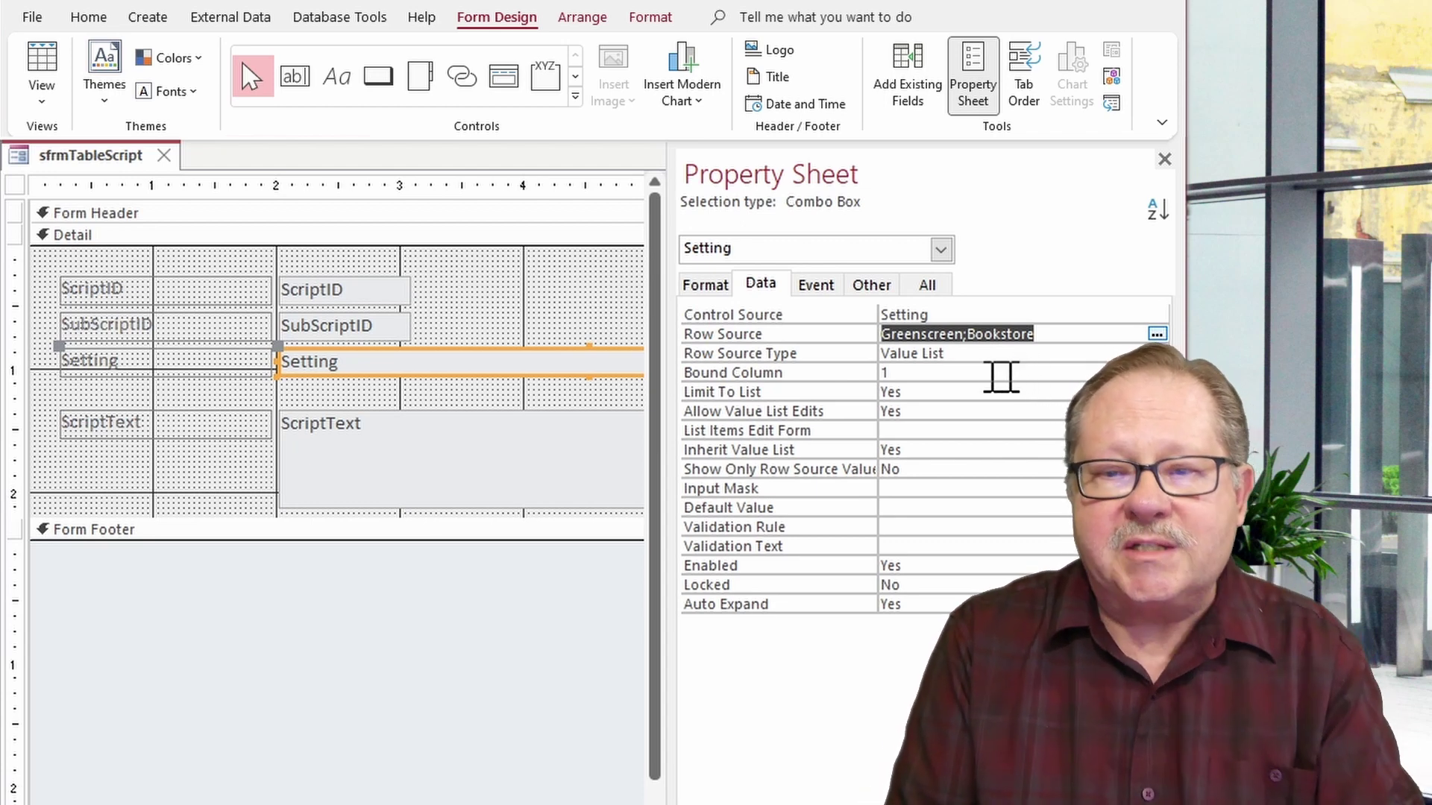
pyautogui.click(893, 390)
pyautogui.click(894, 389)
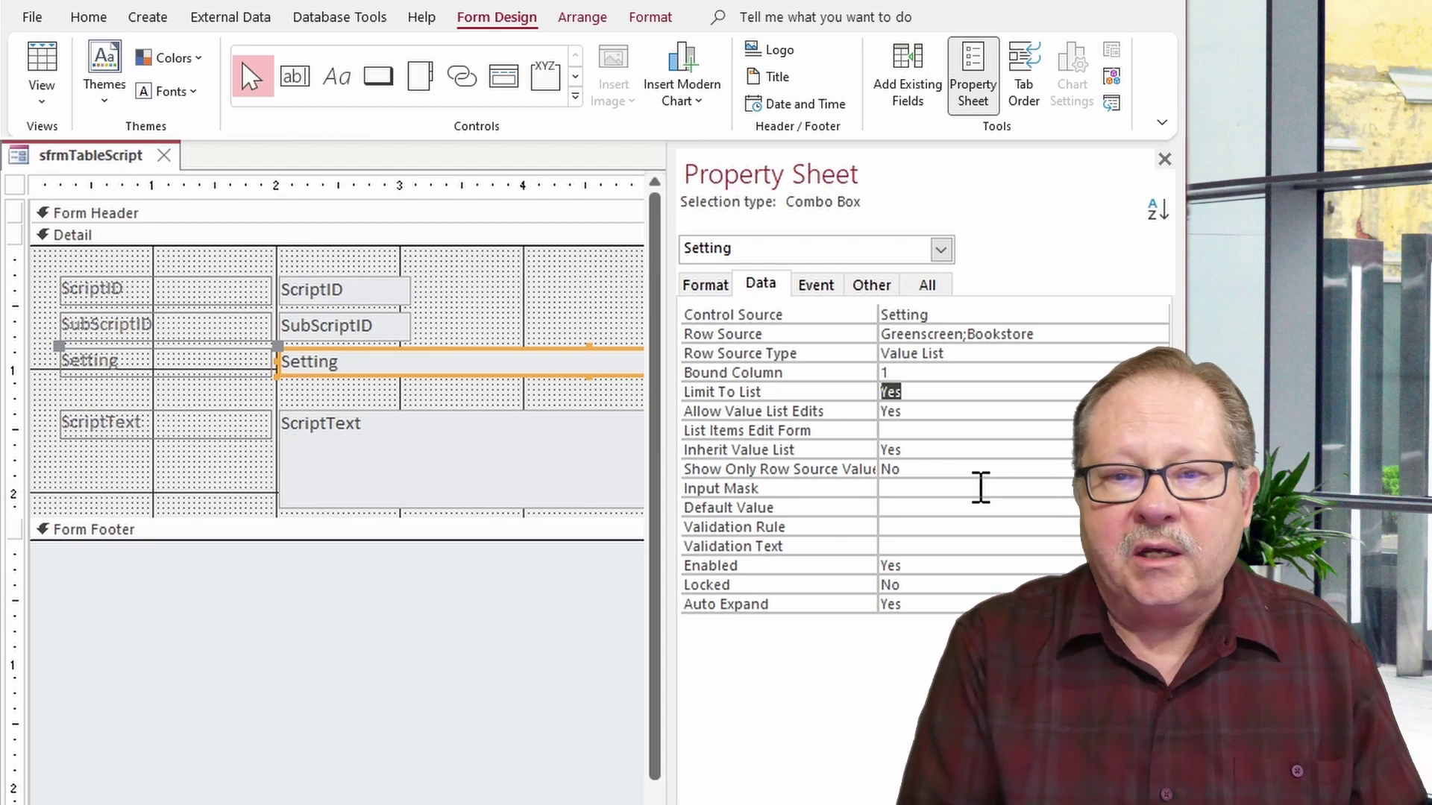
pyautogui.click(892, 411)
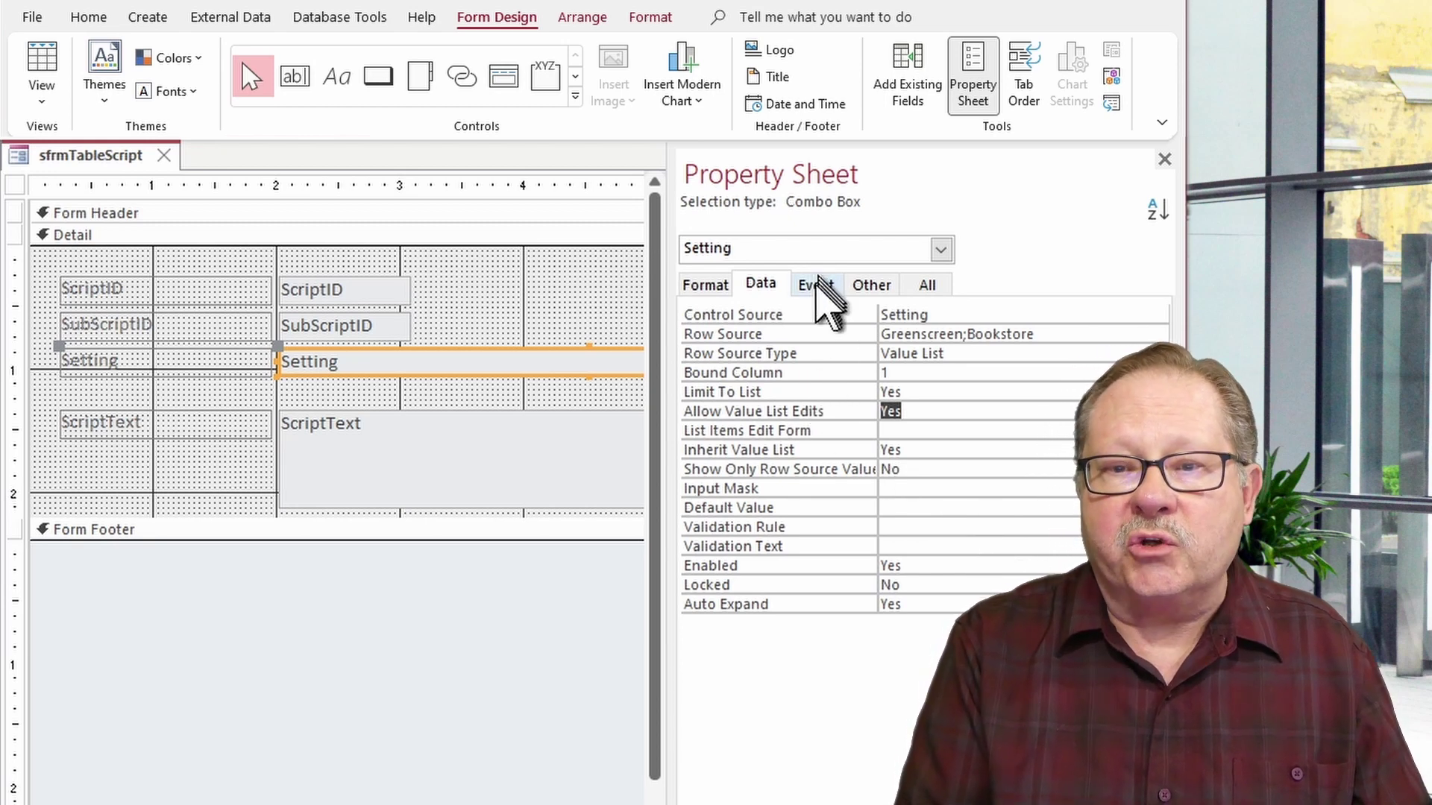
pyautogui.click(817, 285)
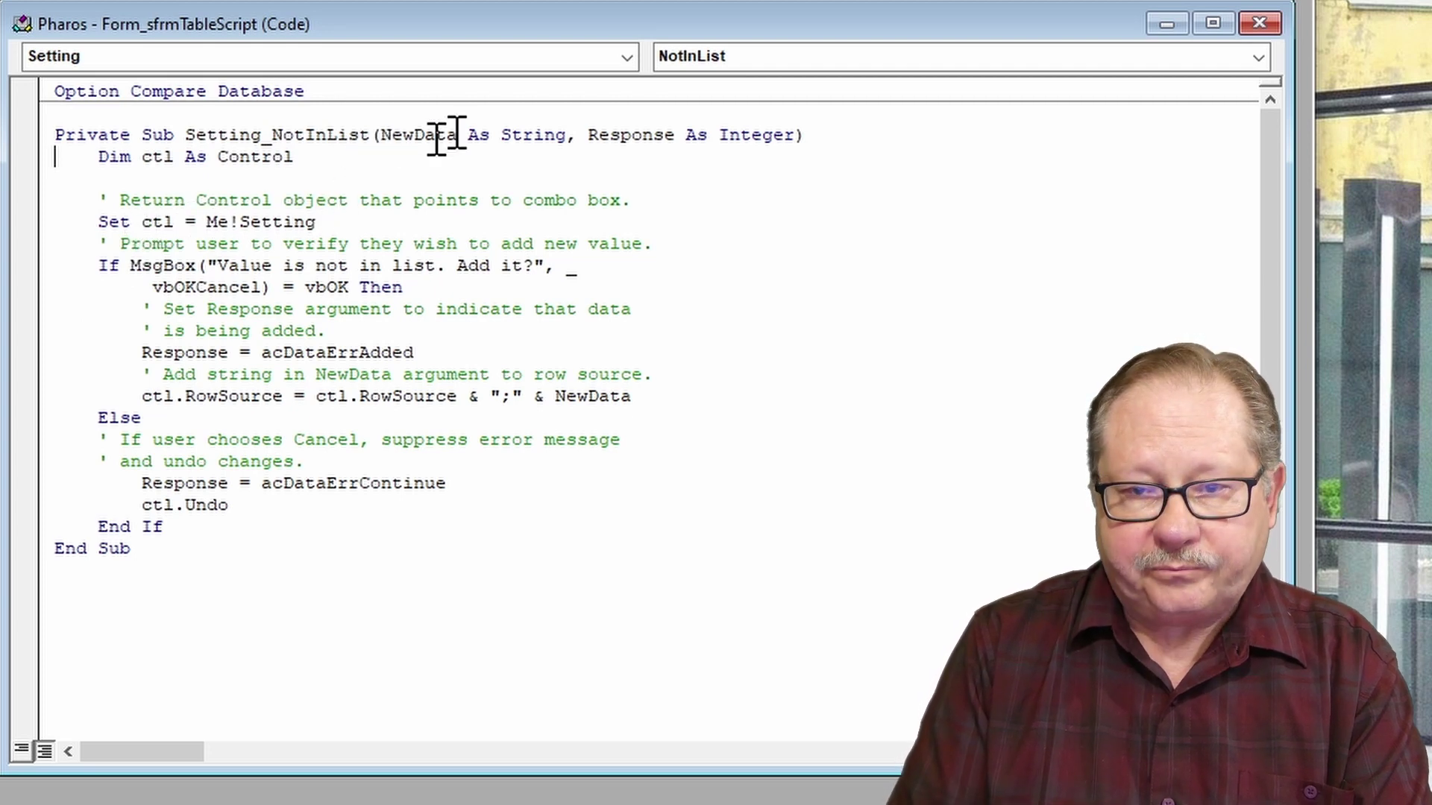
# Walk through the NewData and Response arguments and the ctl variable referencing the Setting control.
pyautogui.moveTo(565, 134); pyautogui.dragTo(393, 149)
pyautogui.click(393, 149)
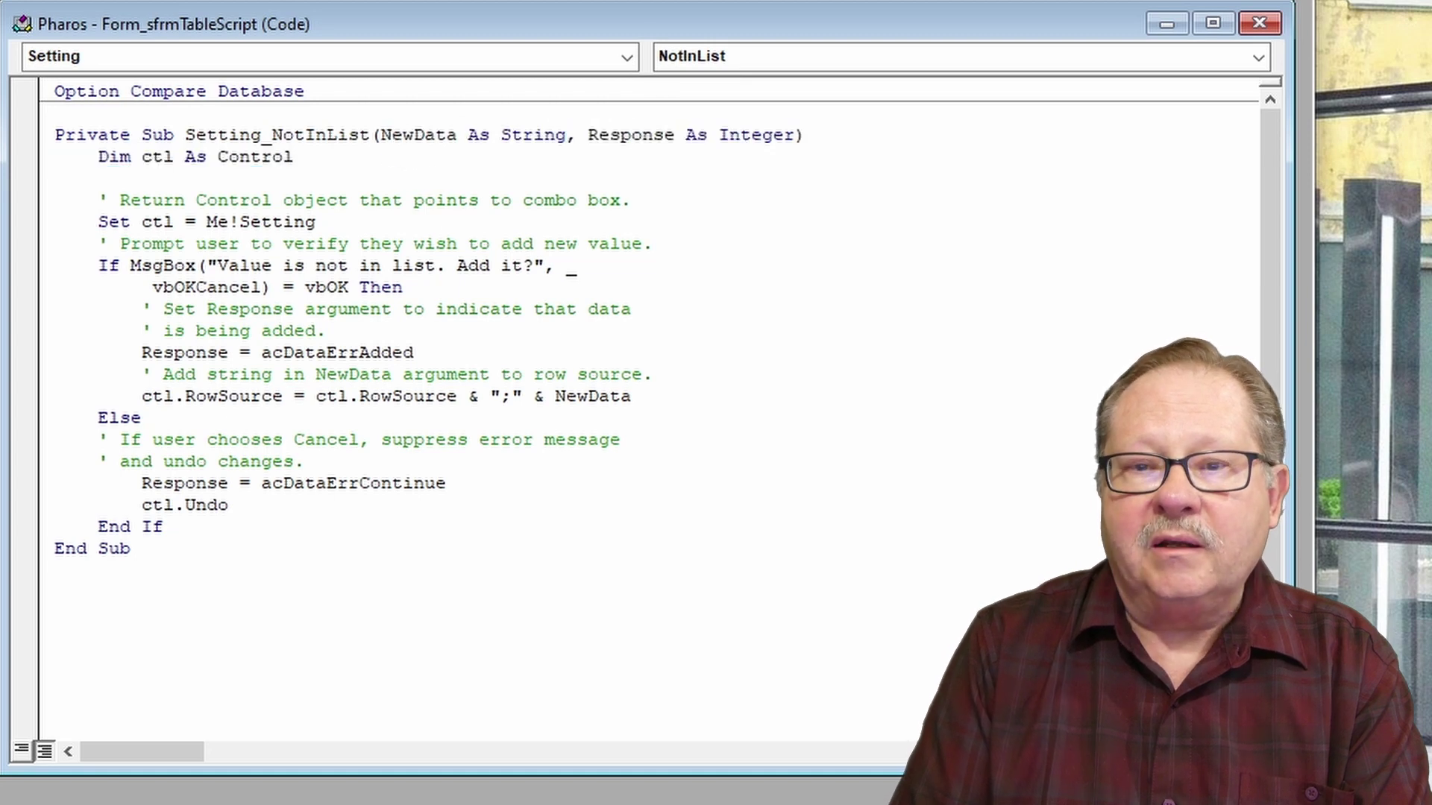
pyautogui.moveTo(579, 134); pyautogui.dragTo(798, 133)
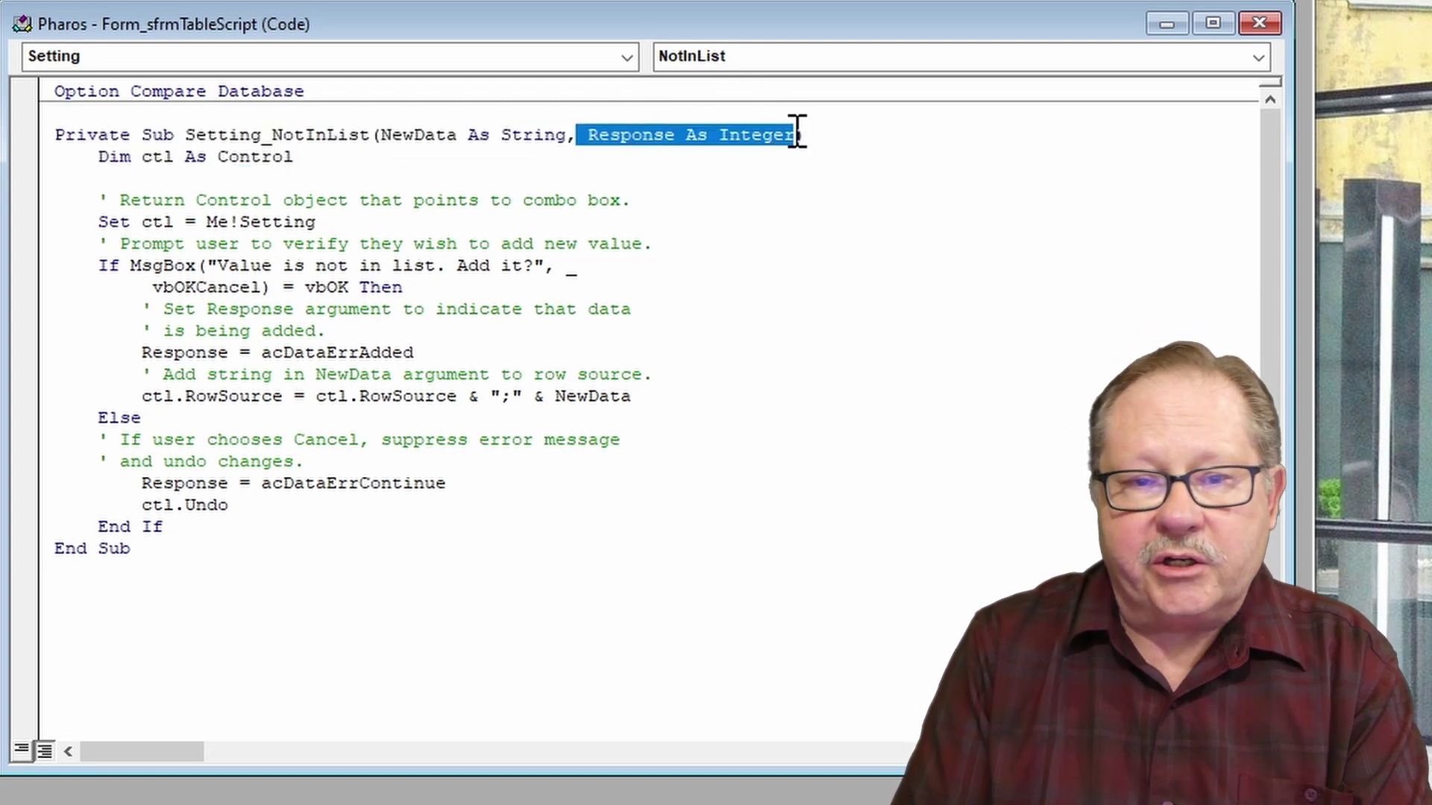
pyautogui.doubleClick(160, 158)
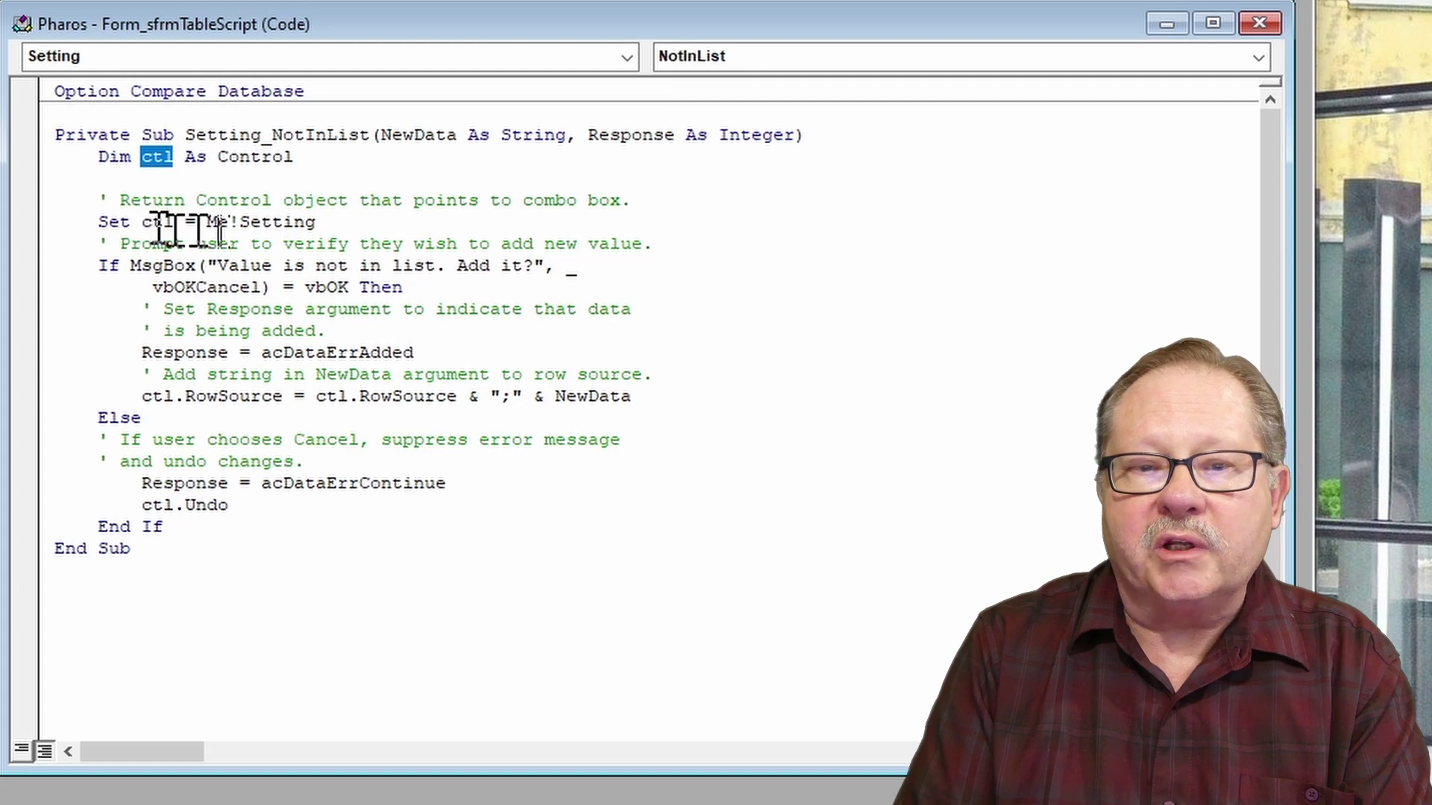
pyautogui.click(305, 227)
pyautogui.moveTo(332, 224); pyautogui.dragTo(242, 228)
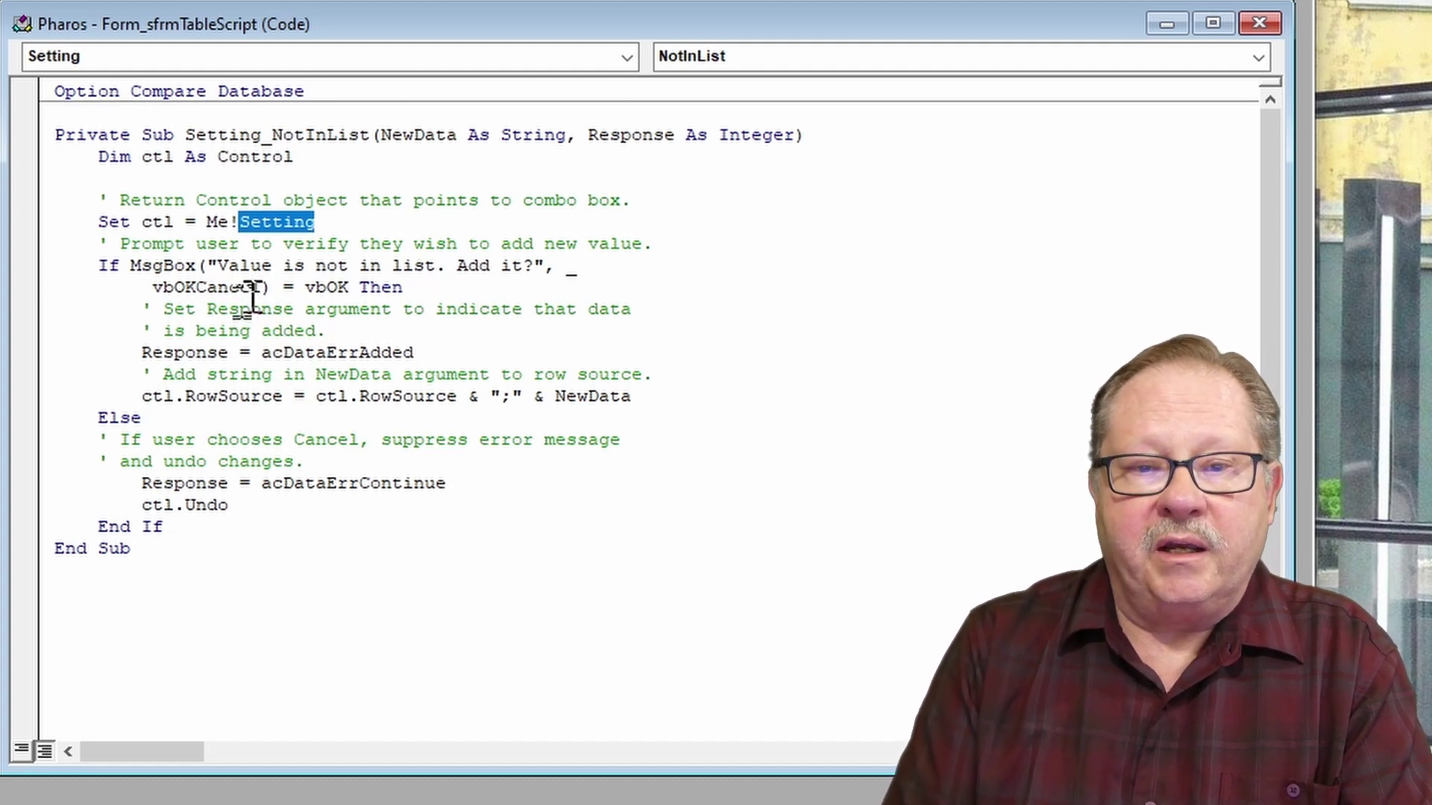
# Walk through the vbOK test, acDataErrAdded response, RowSource append of ';' plus NewData, and ctl.Undo.
pyautogui.moveTo(251, 288); pyautogui.dragTo(161, 309)
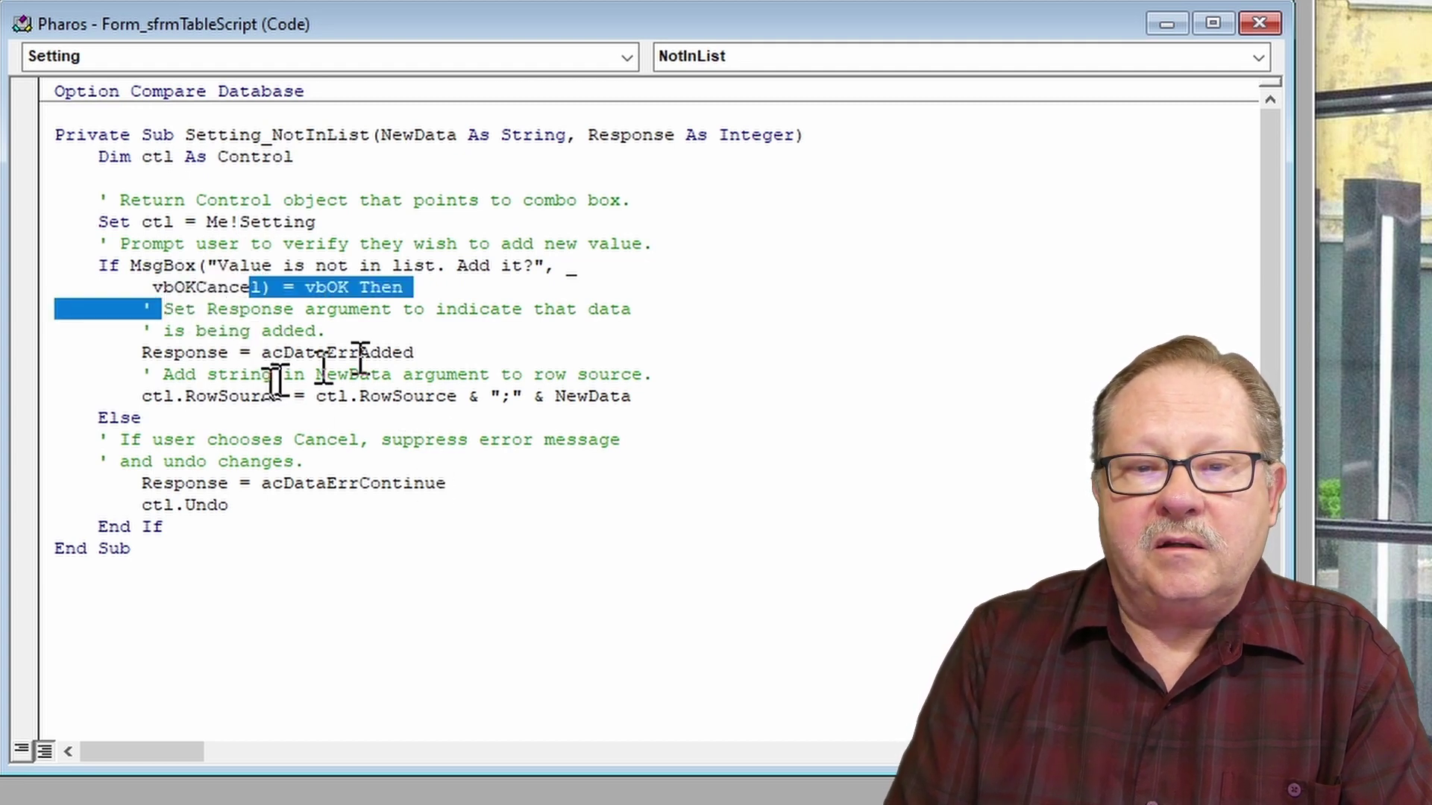
pyautogui.moveTo(412, 353); pyautogui.dragTo(261, 353)
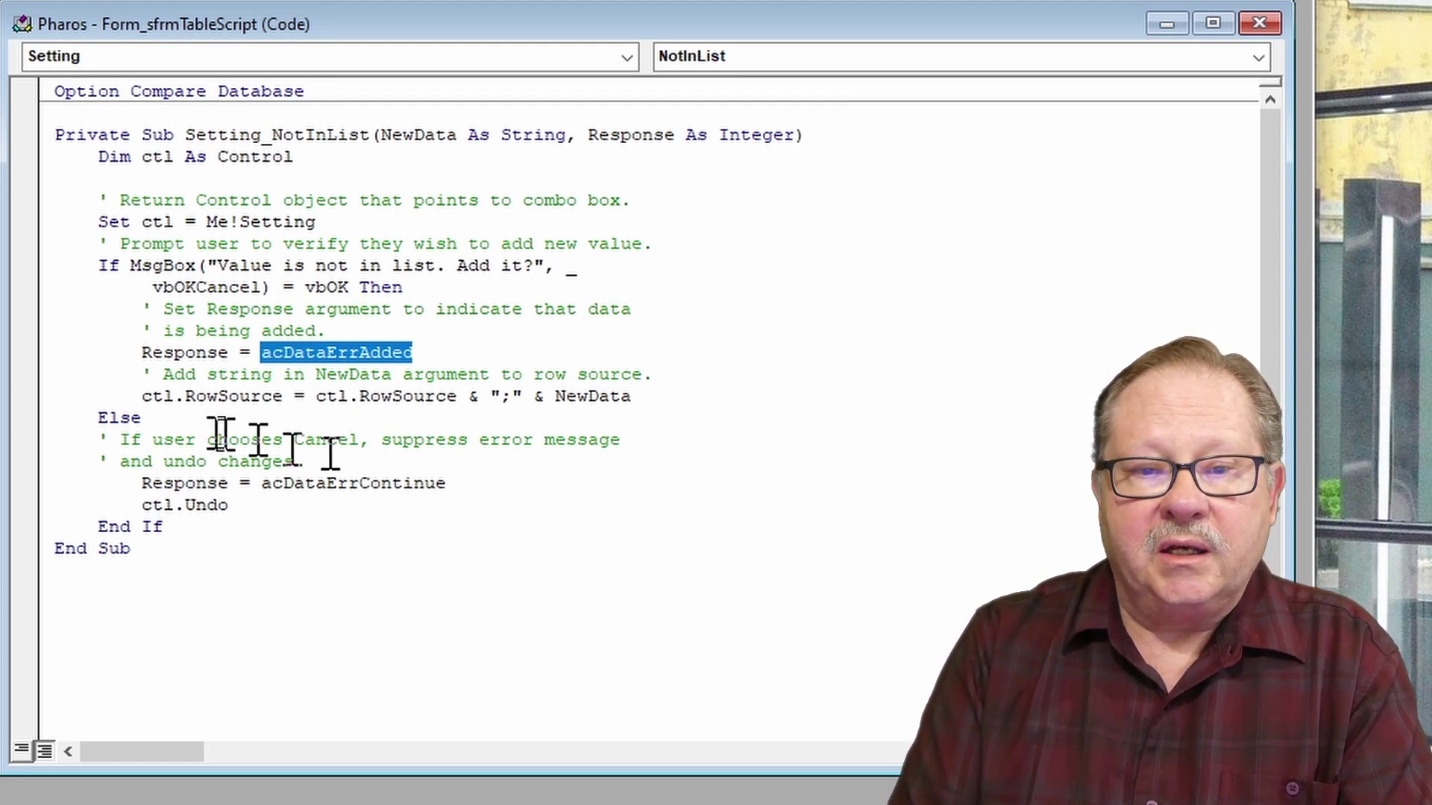
pyautogui.moveTo(131, 396); pyautogui.dragTo(283, 390)
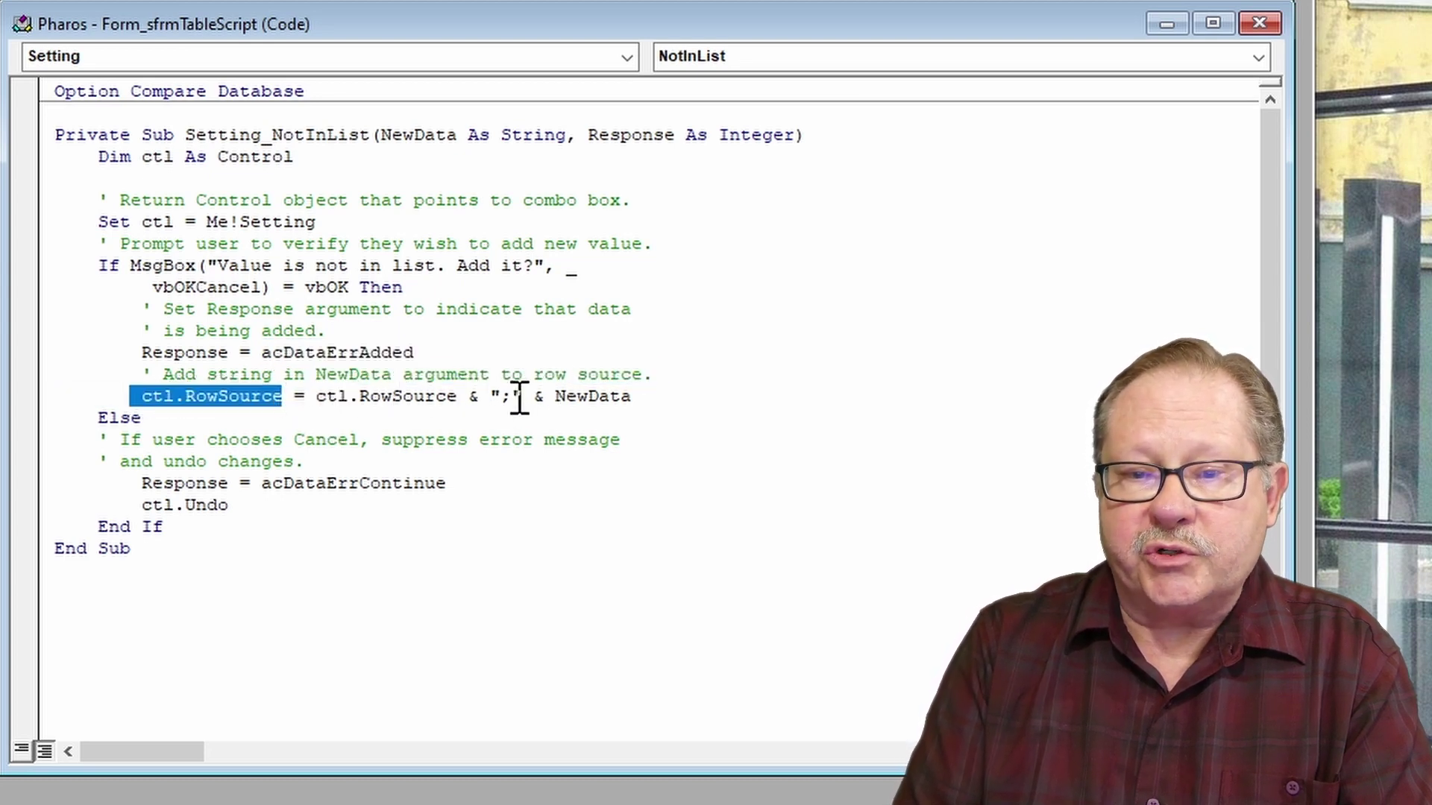
pyautogui.moveTo(514, 396); pyautogui.dragTo(504, 396)
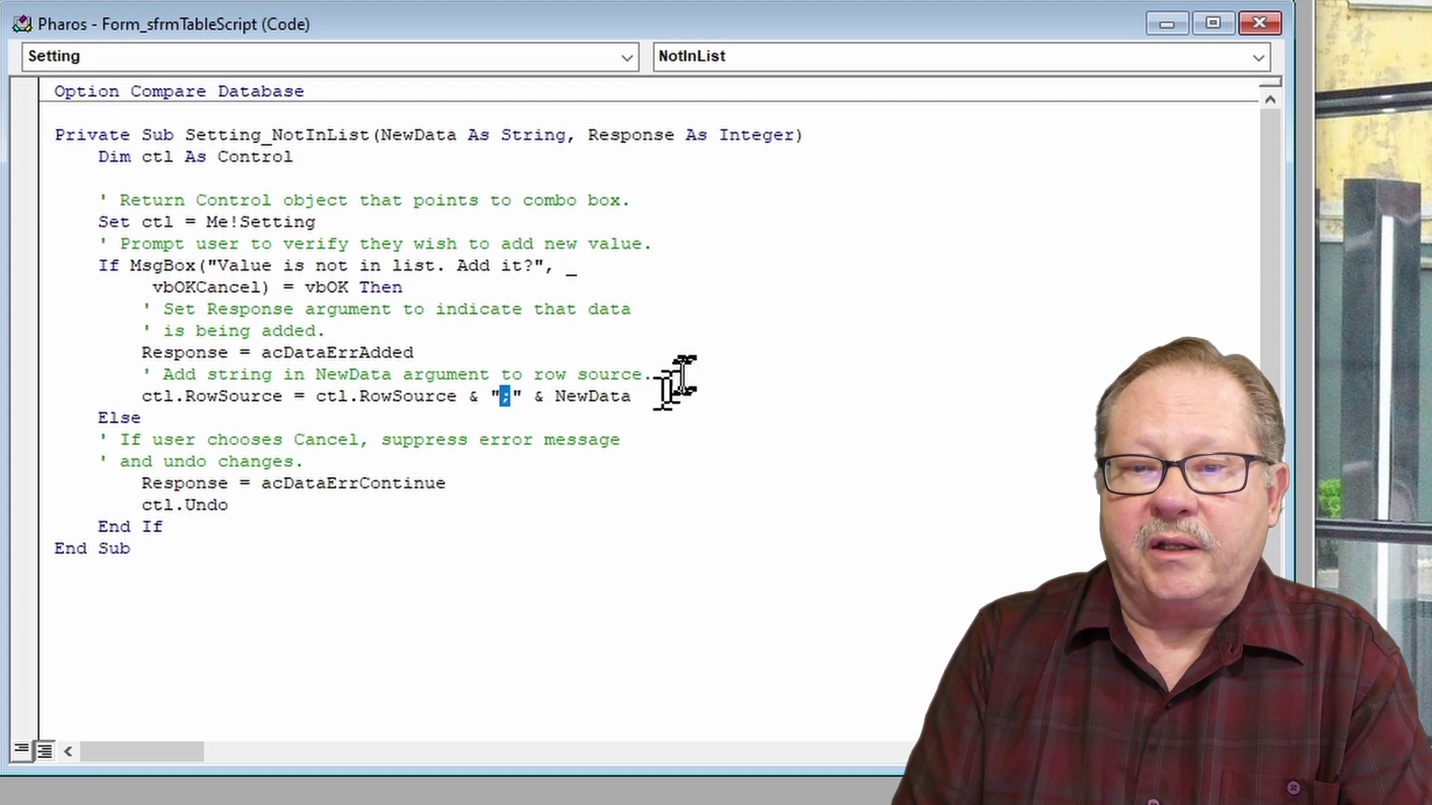
pyautogui.moveTo(631, 396); pyautogui.dragTo(556, 396)
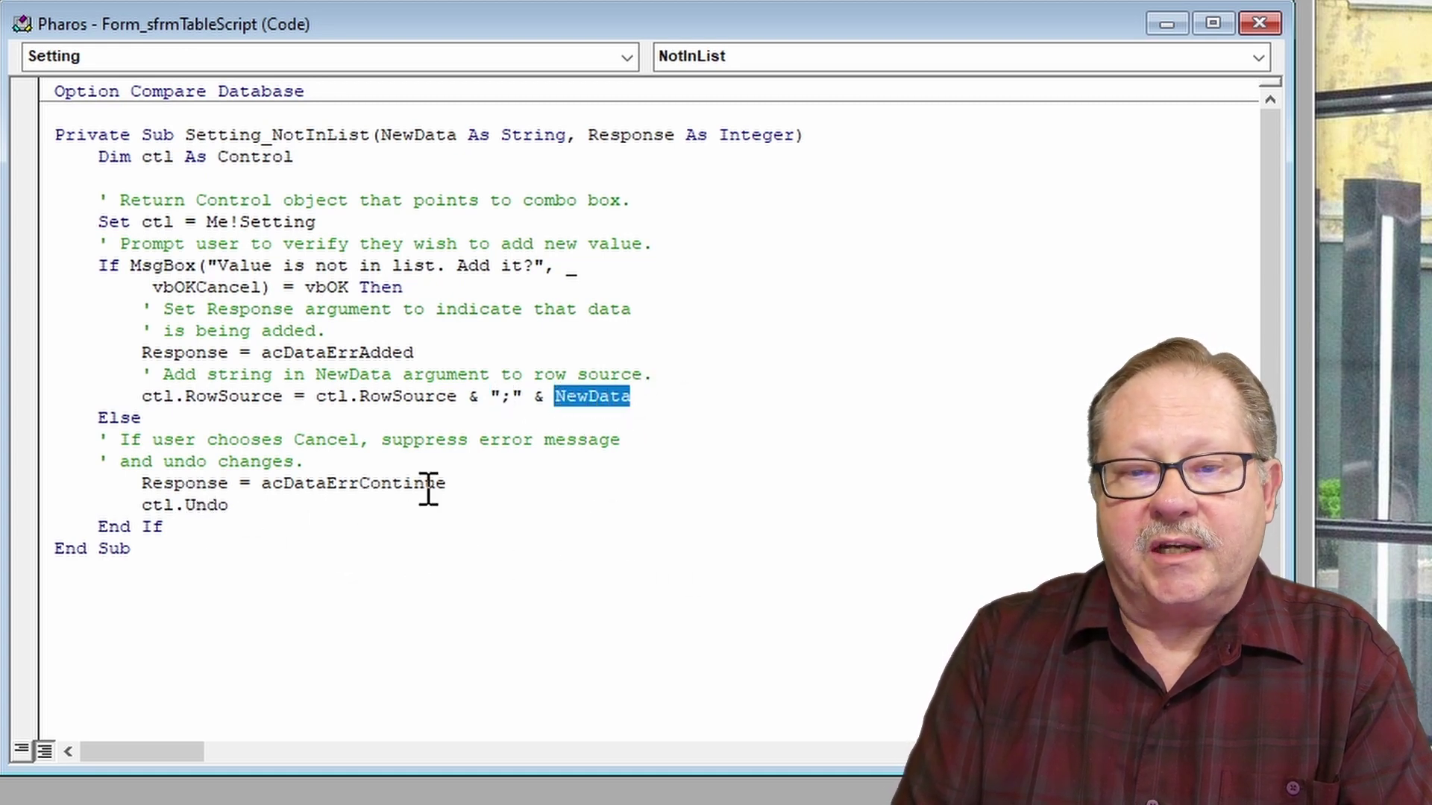
pyautogui.moveTo(232, 505); pyautogui.dragTo(144, 517)
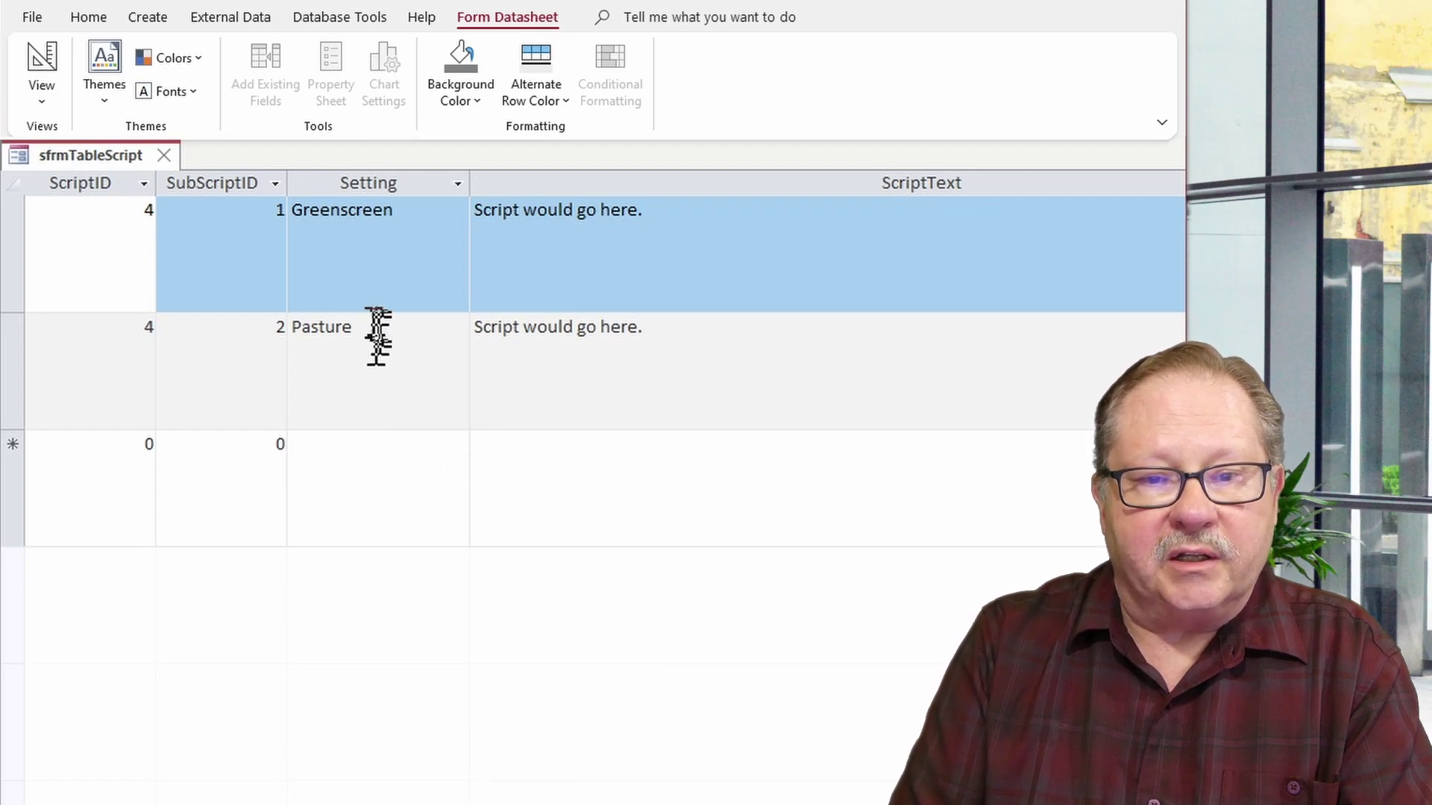
# Overwrite Pasture in the second record's Setting combo box with the new value Barn.
pyautogui.click(366, 317)
pyautogui.click(362, 326)
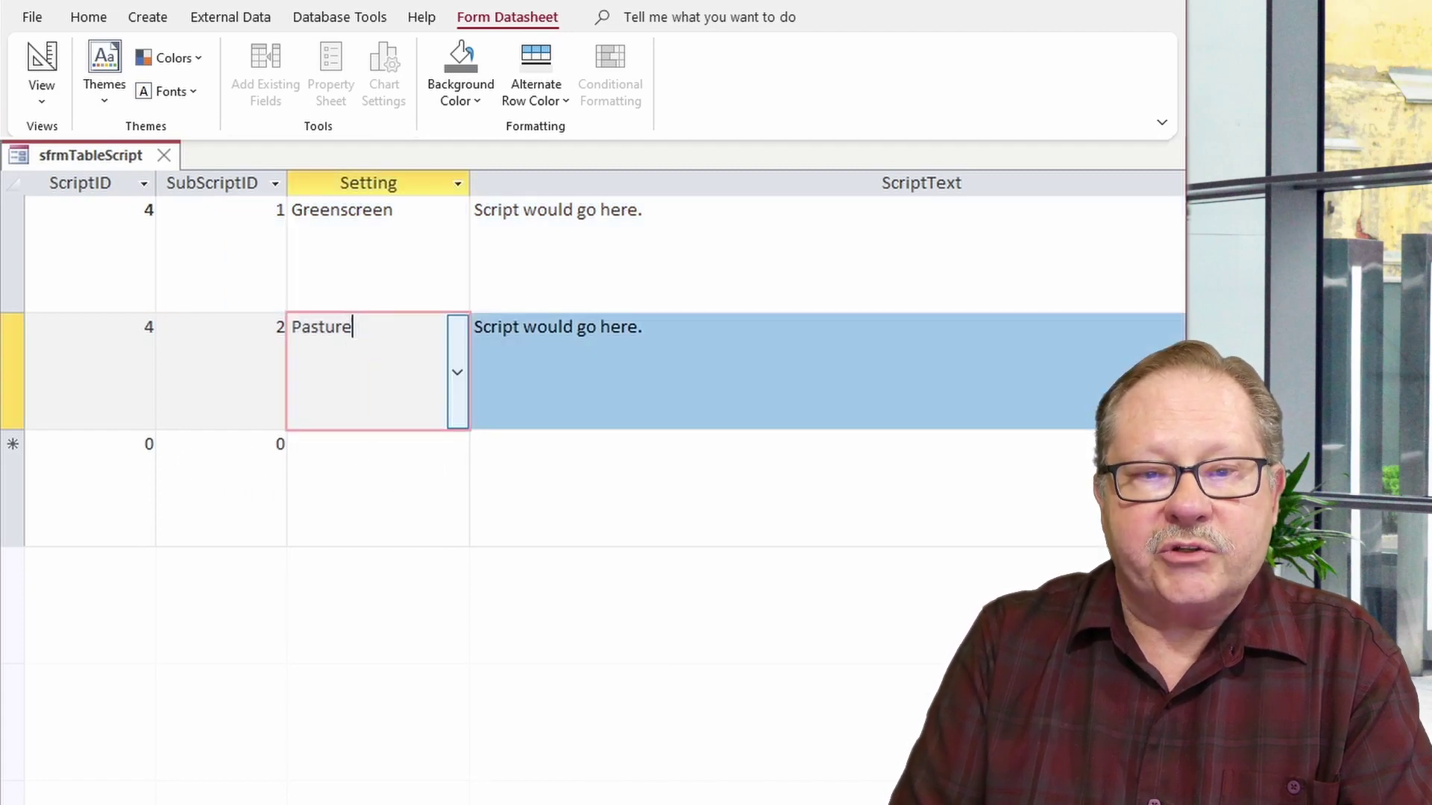
pyautogui.doubleClick(362, 327)
pyautogui.click(463, 382)
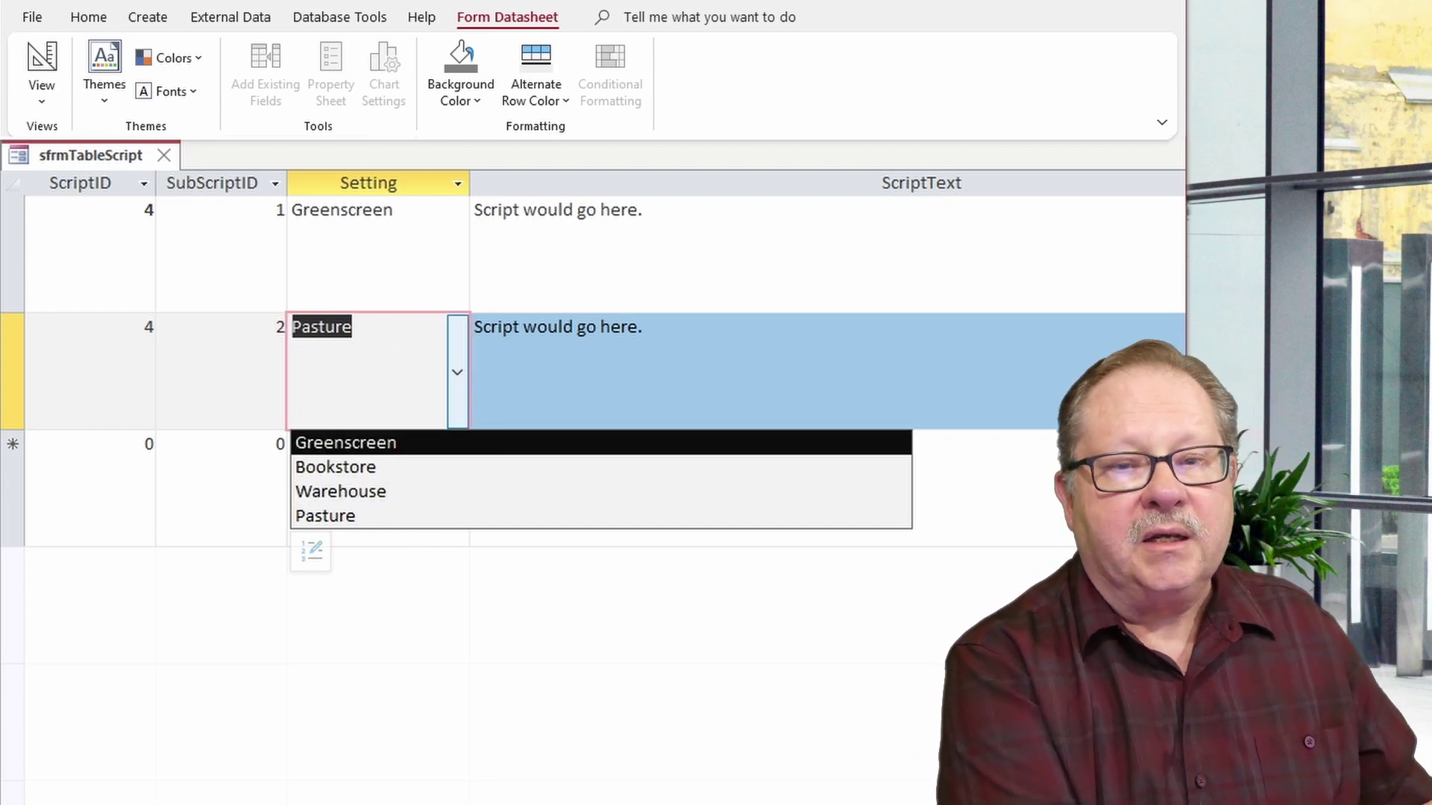
pyautogui.write('Barn')
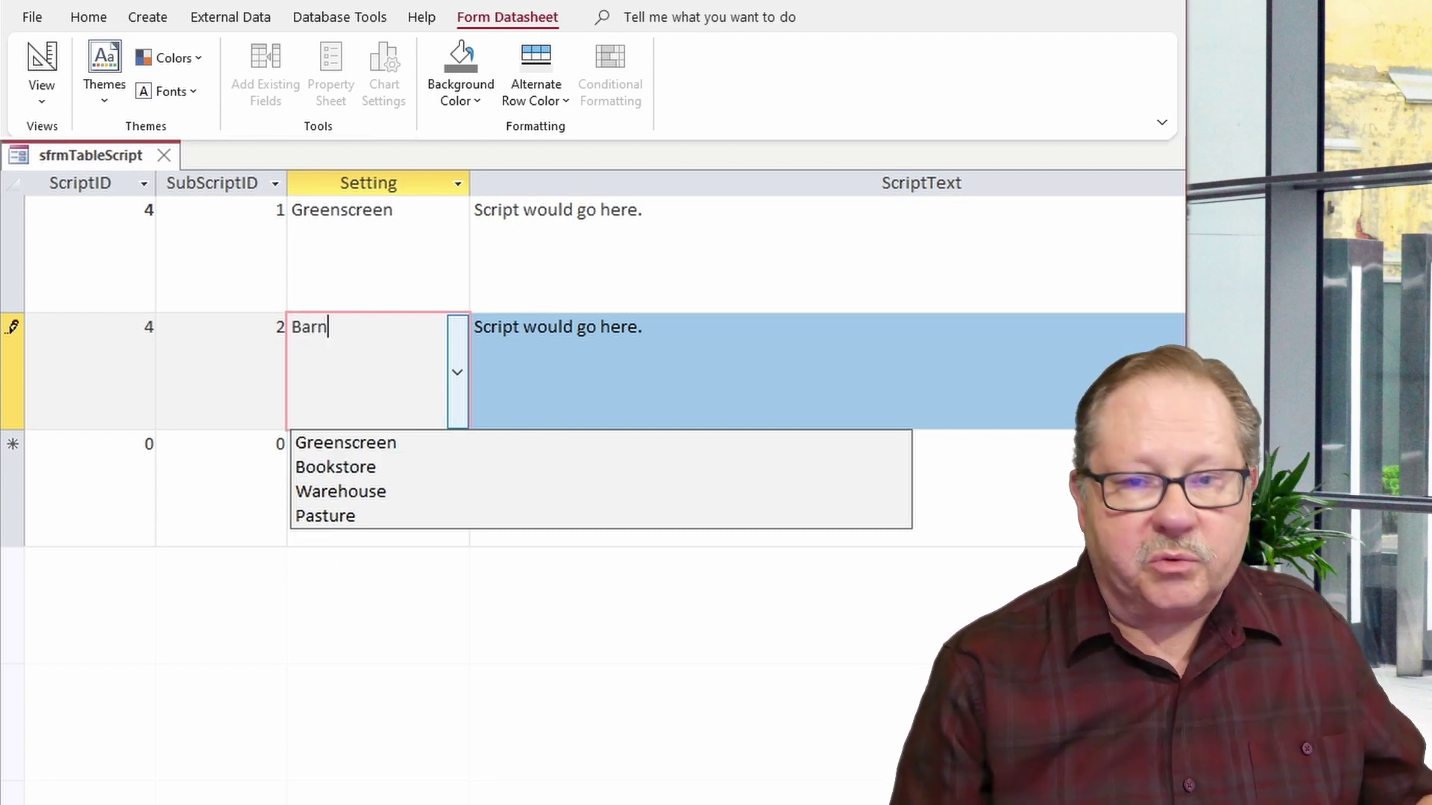
# Commit Barn, confirm adding it to the list, and agree to edit the Setting list items.
pyautogui.press('Return')
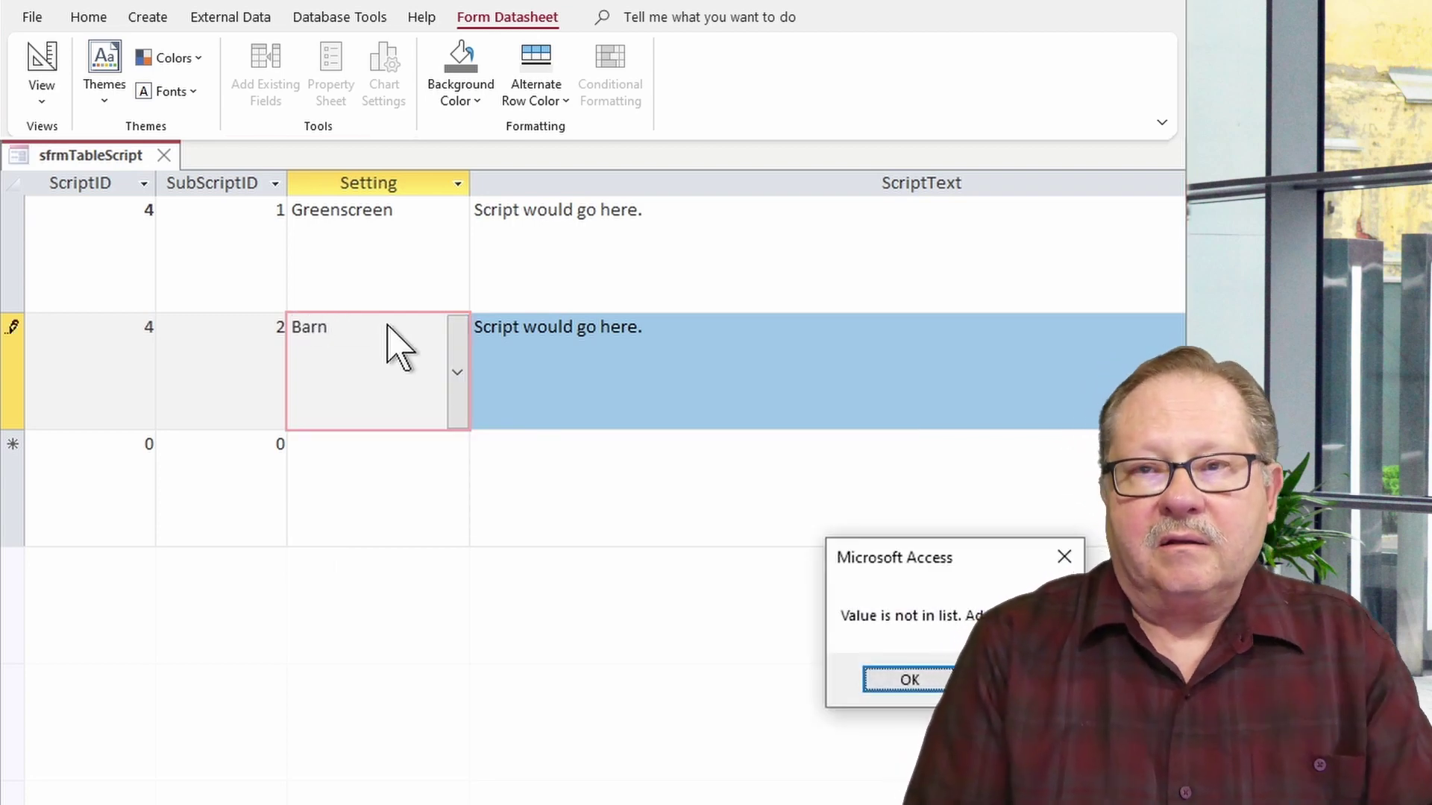
pyautogui.moveTo(972, 561); pyautogui.dragTo(666, 265)
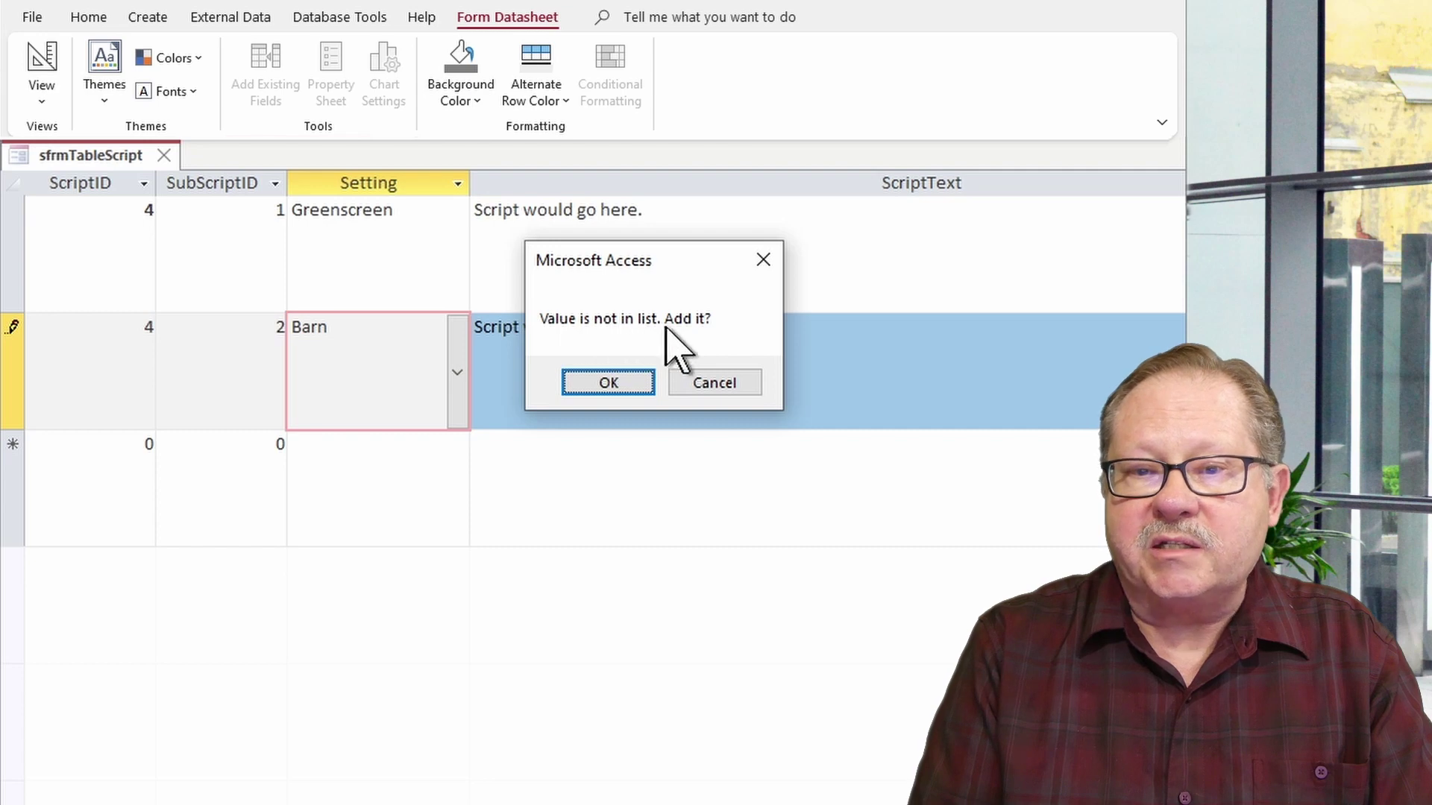
pyautogui.click(630, 393)
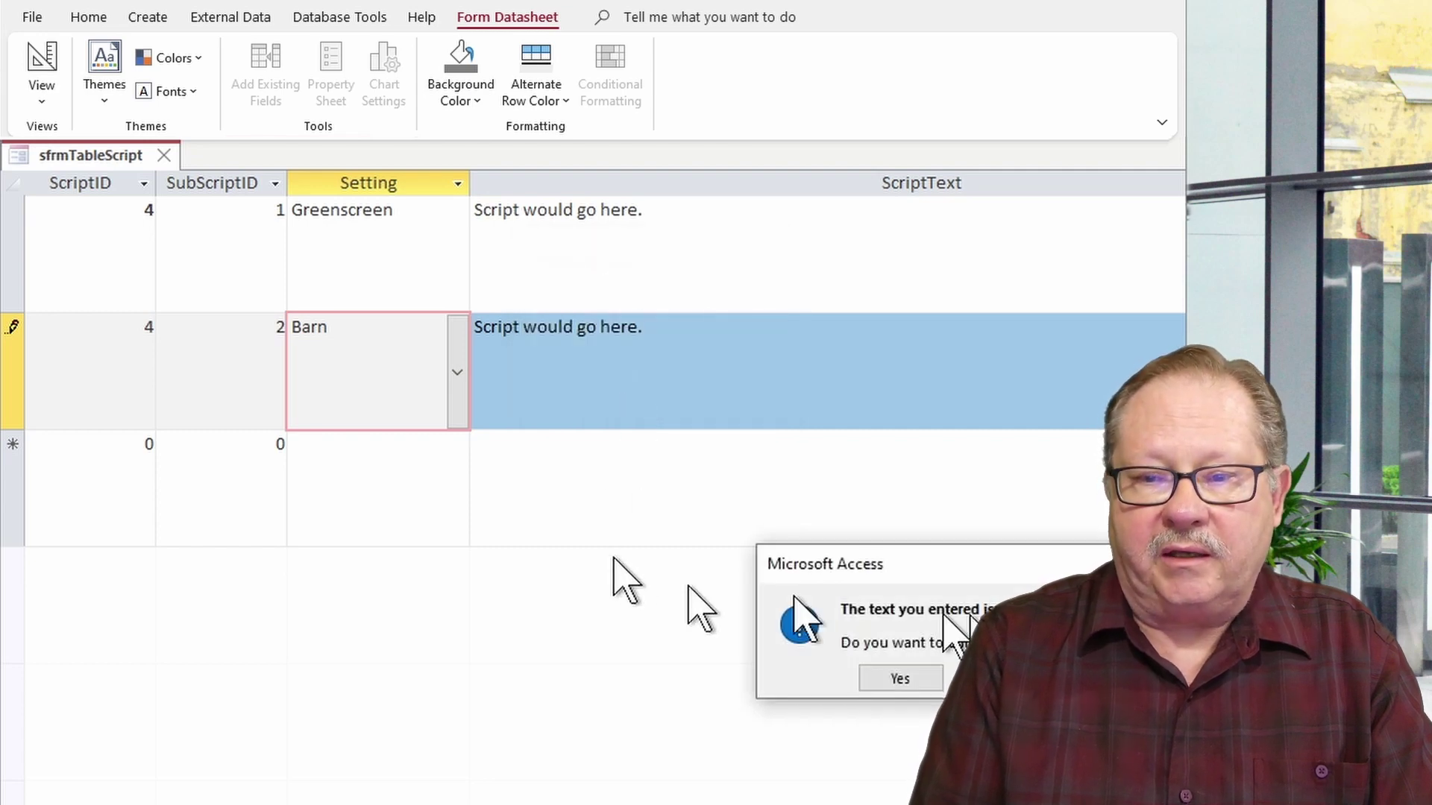
pyautogui.moveTo(956, 568); pyautogui.dragTo(738, 274)
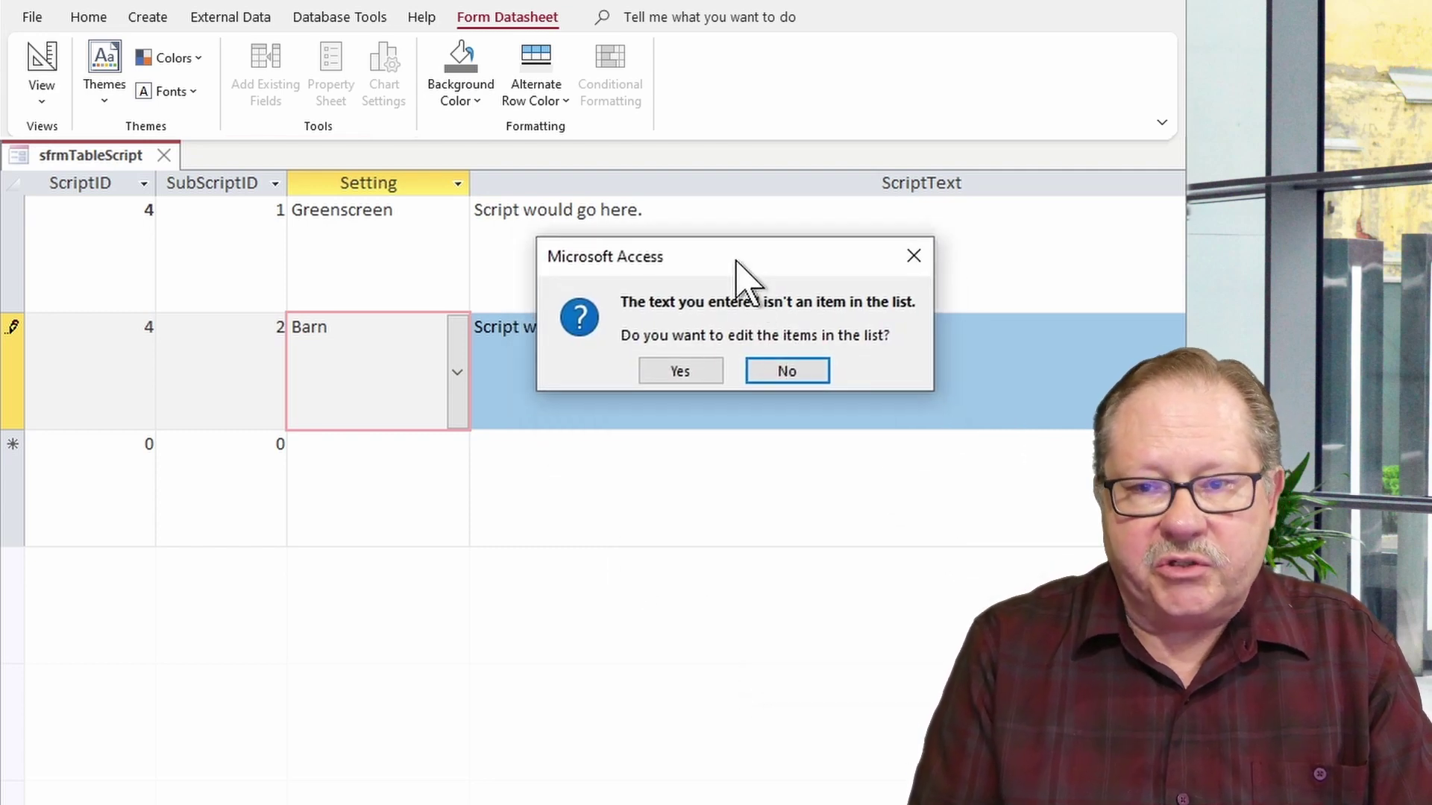
pyautogui.click(680, 367)
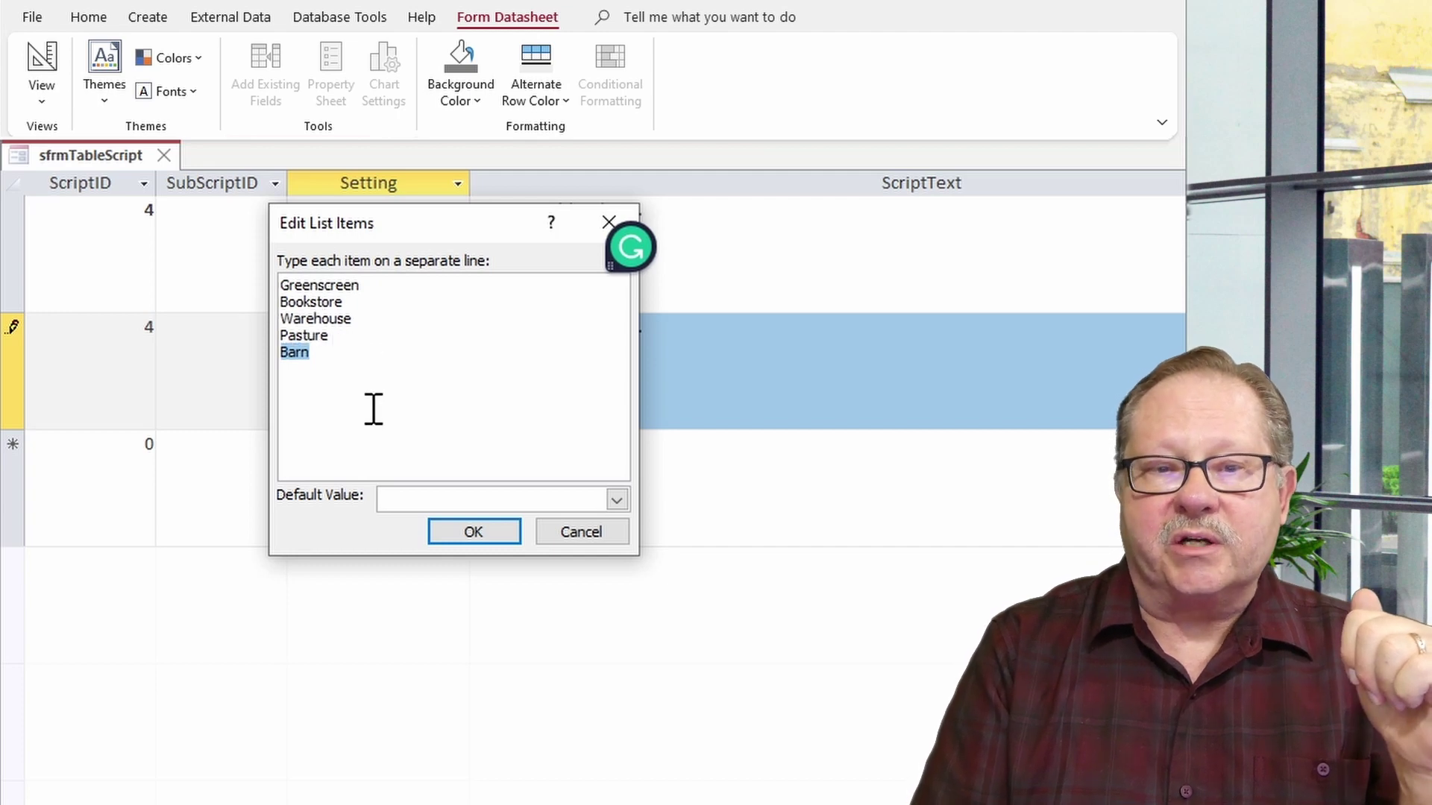
# Save the five-item setting list, choose Barn for the second script, and save the record.
pyautogui.click(365, 287)
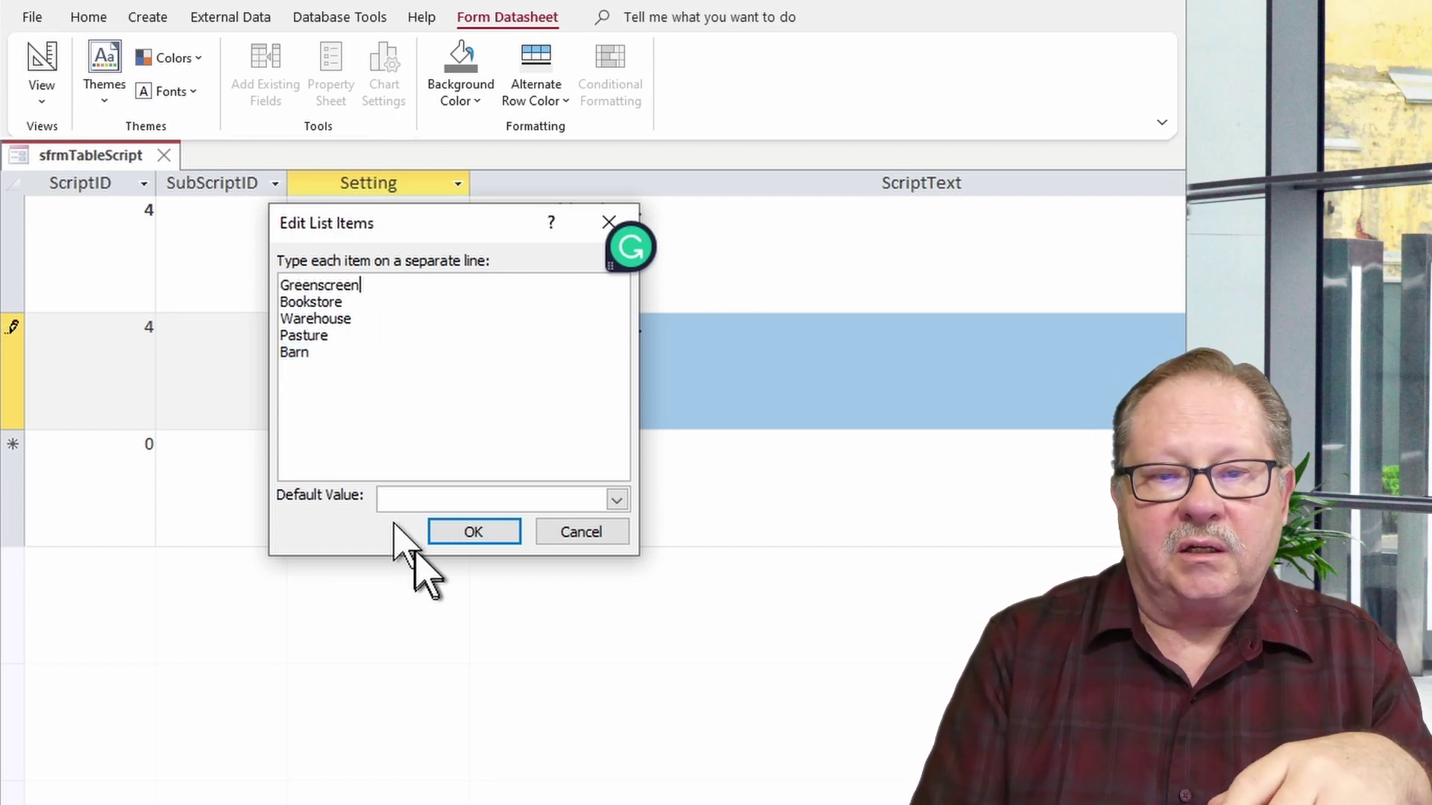
pyautogui.click(472, 534)
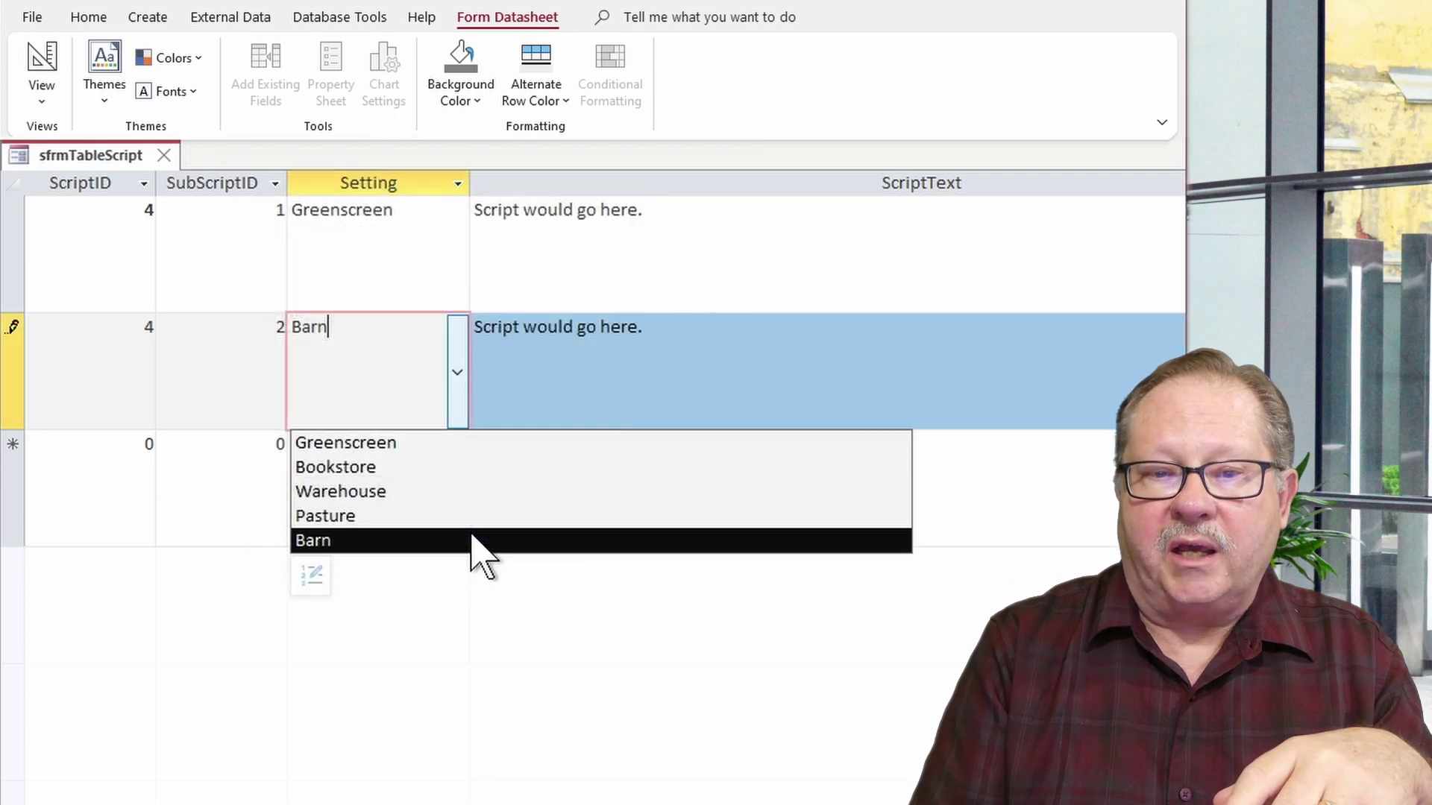
pyautogui.click(358, 540)
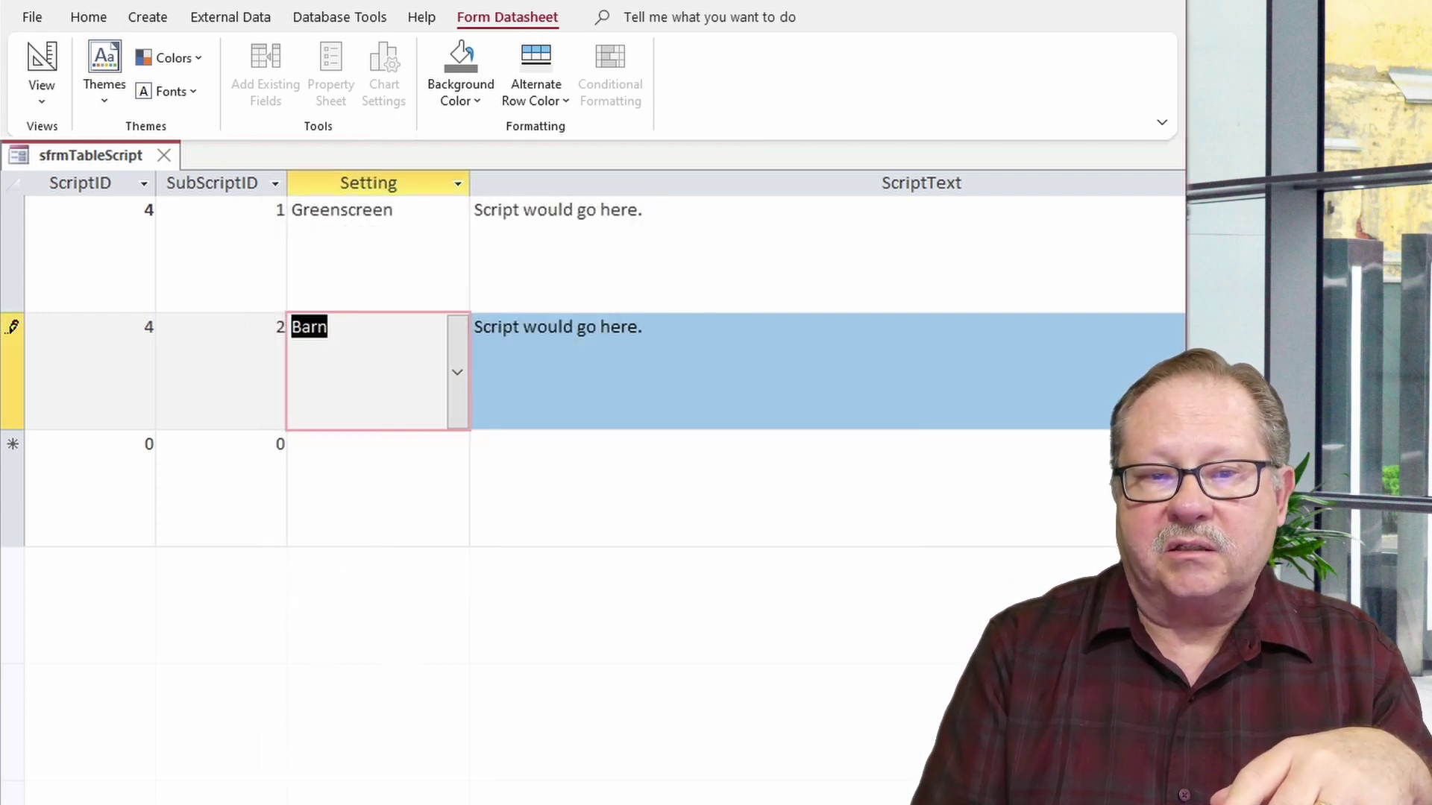
pyautogui.press('Tab')
pyautogui.press('Tab')
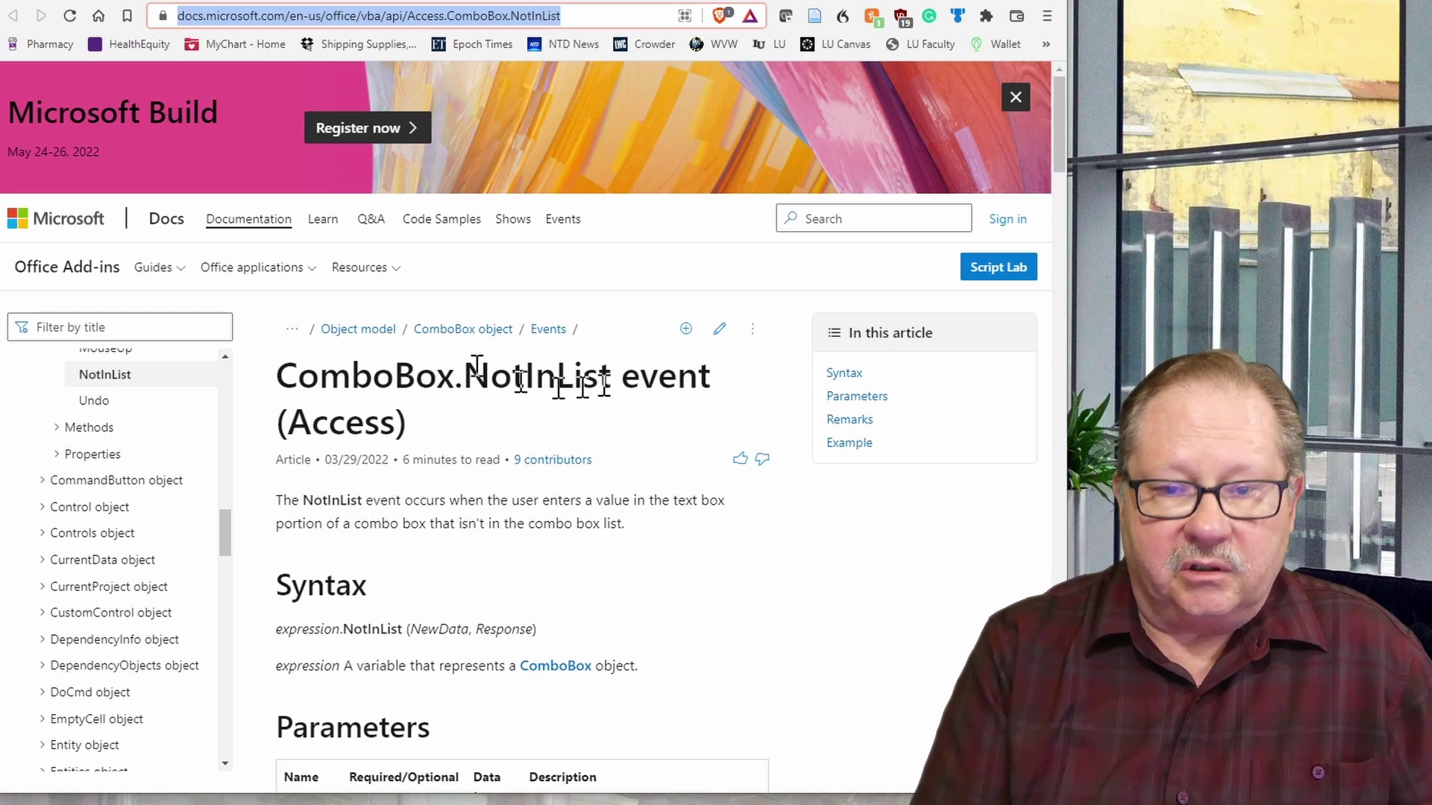
# Scroll the ComboBox.NotInList Docs page down to its VBA examples for unbound and bound combo boxes.
pyautogui.scroll(-1, 737, 488)
pyautogui.scroll(-10, 783, 505)
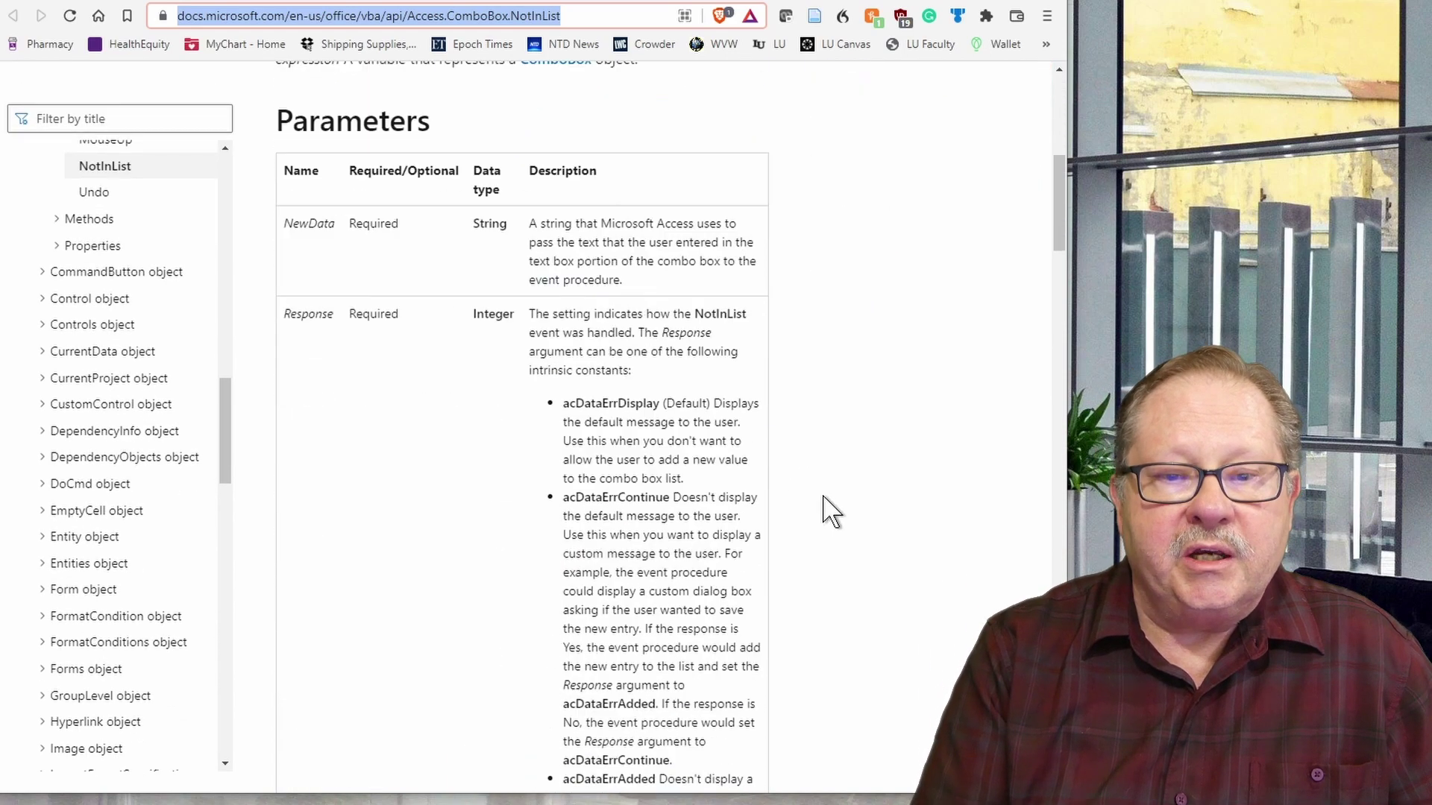
pyautogui.scroll(-10, 828, 511)
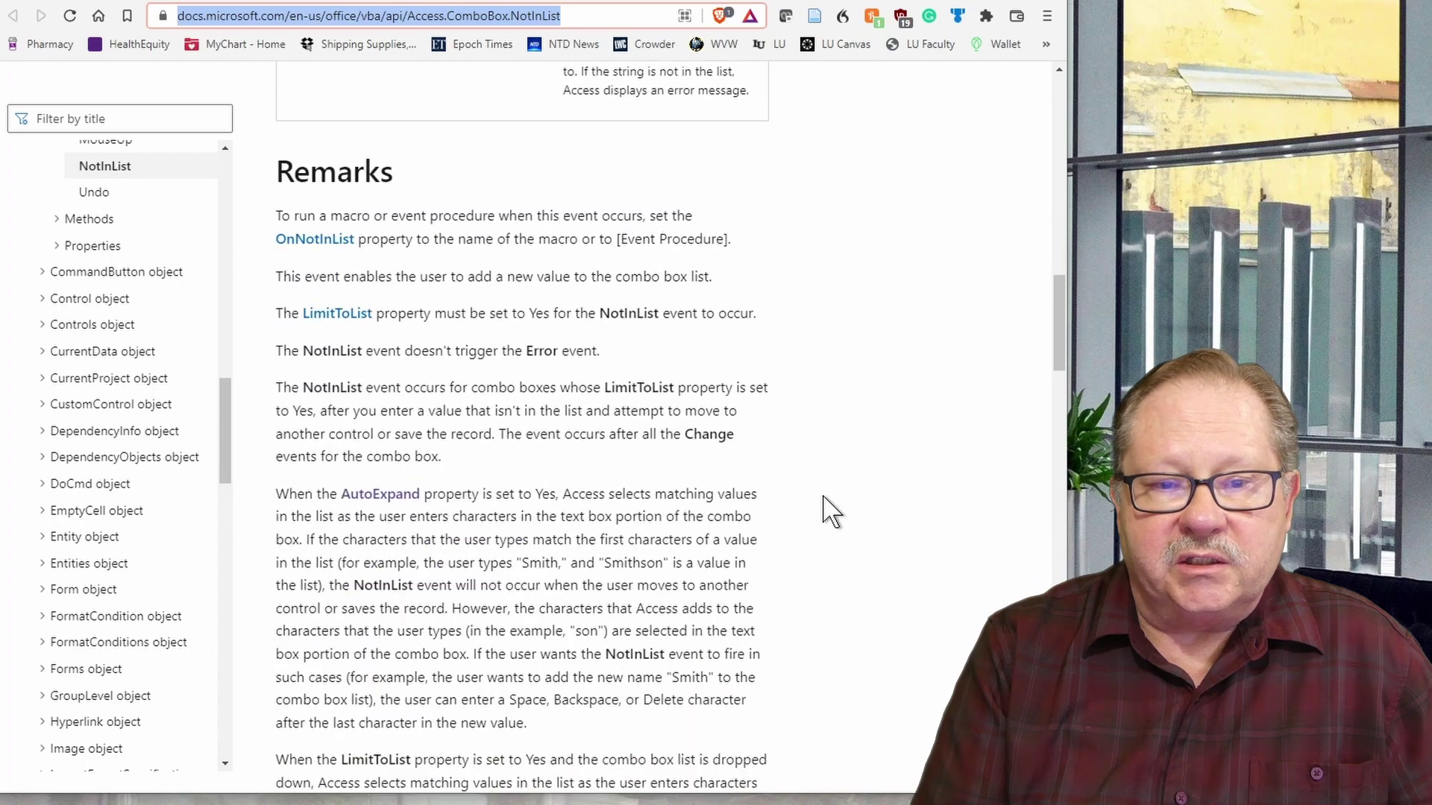
pyautogui.scroll(-9, 828, 511)
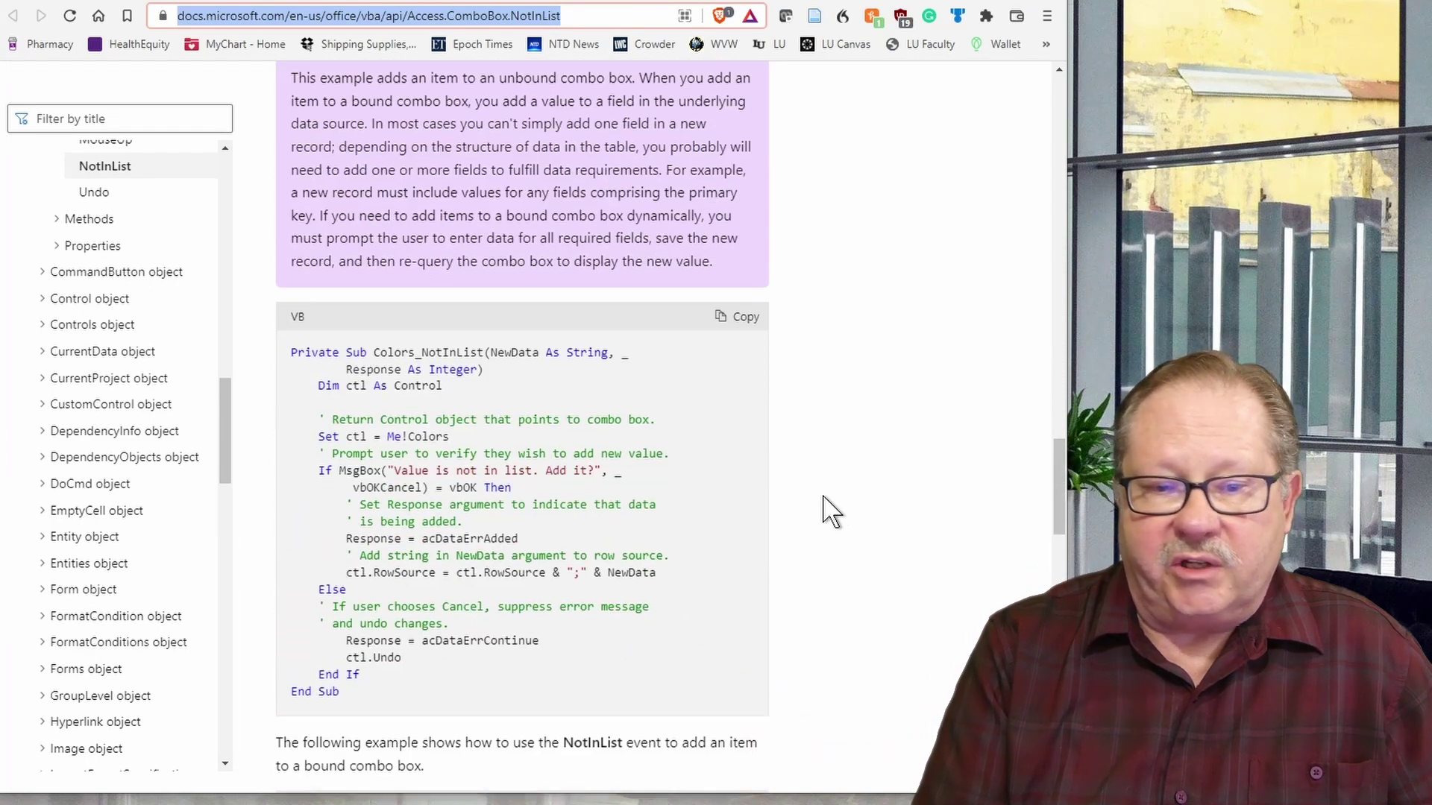
pyautogui.scroll(-1, 563, 444)
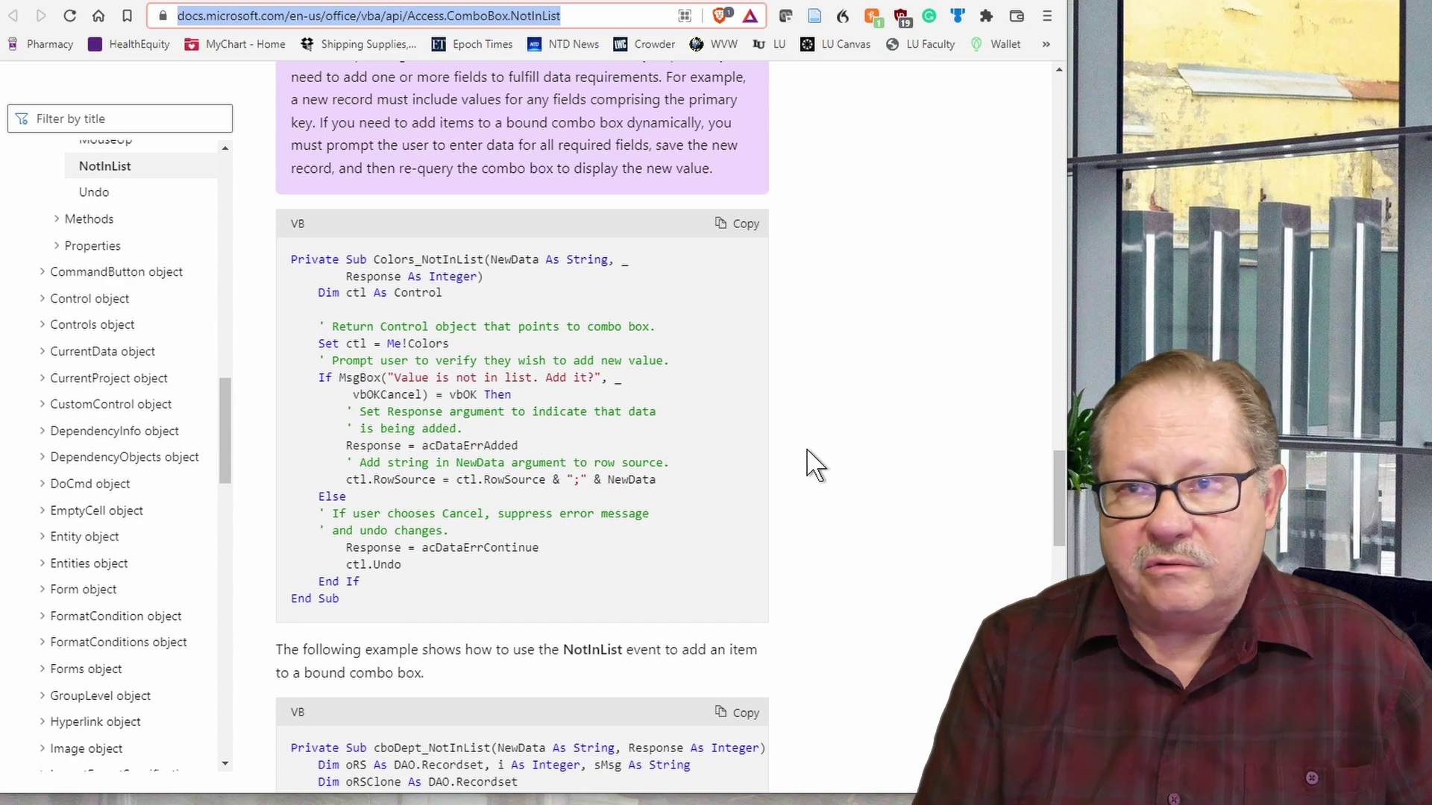
pyautogui.scroll(-7, 815, 466)
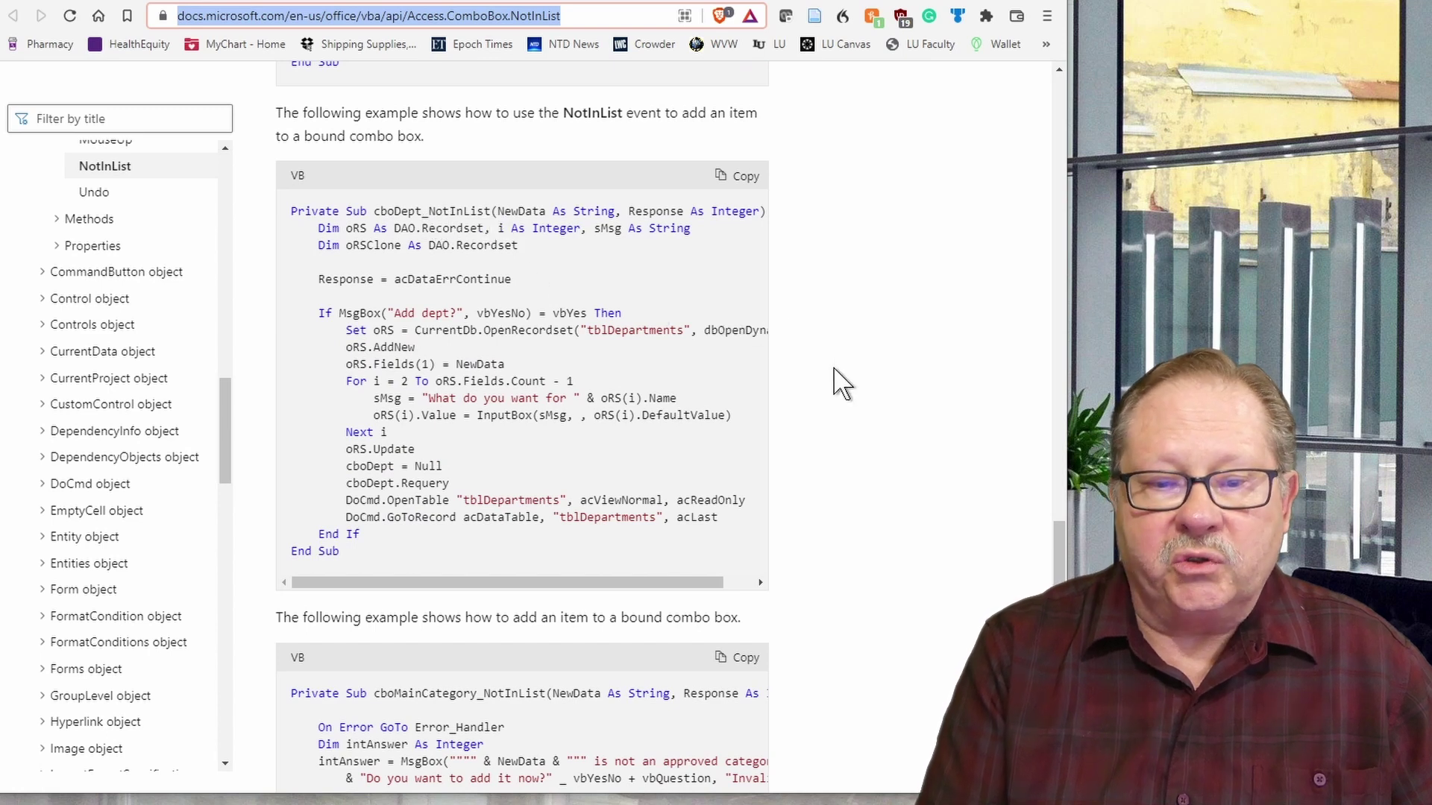
pyautogui.scroll(1, 839, 382)
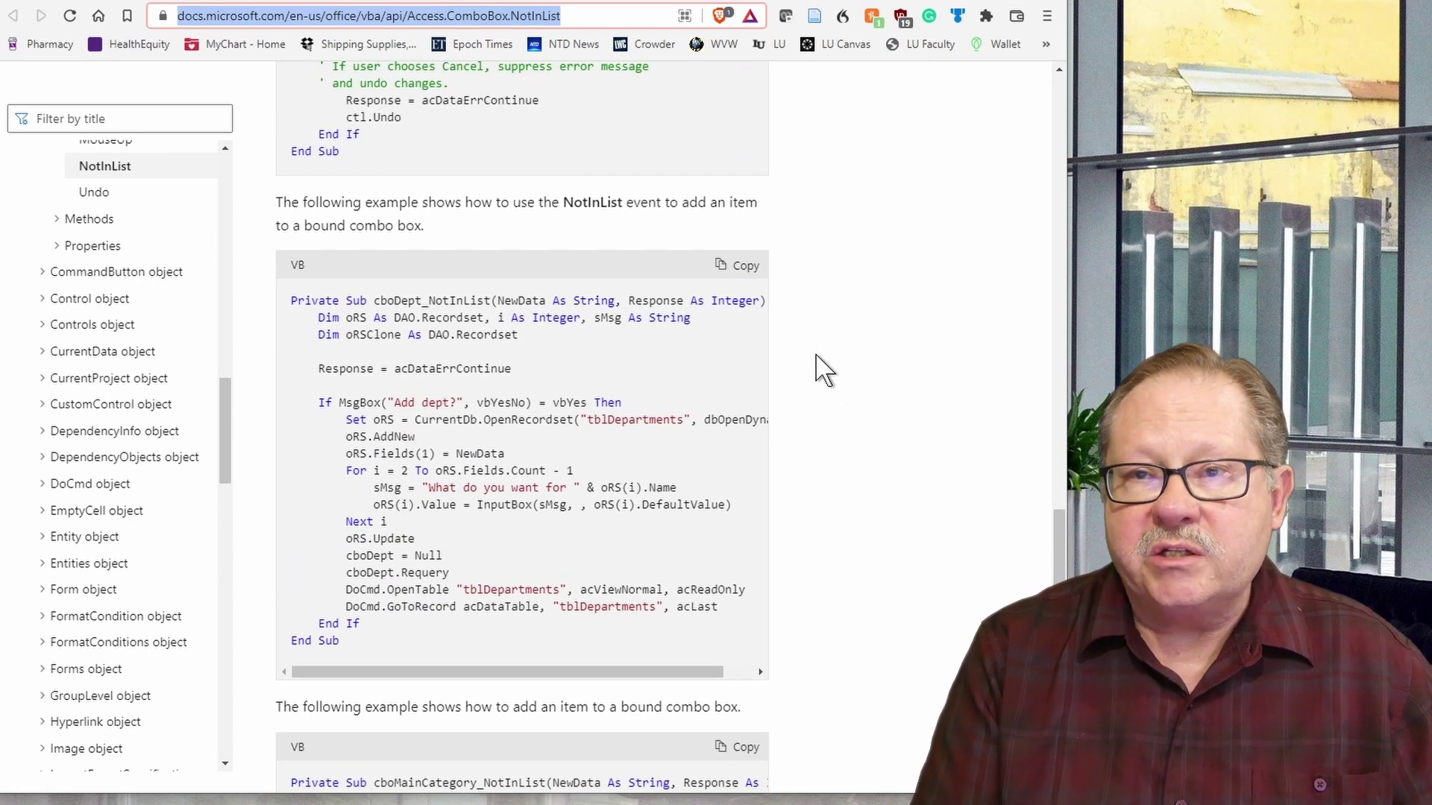